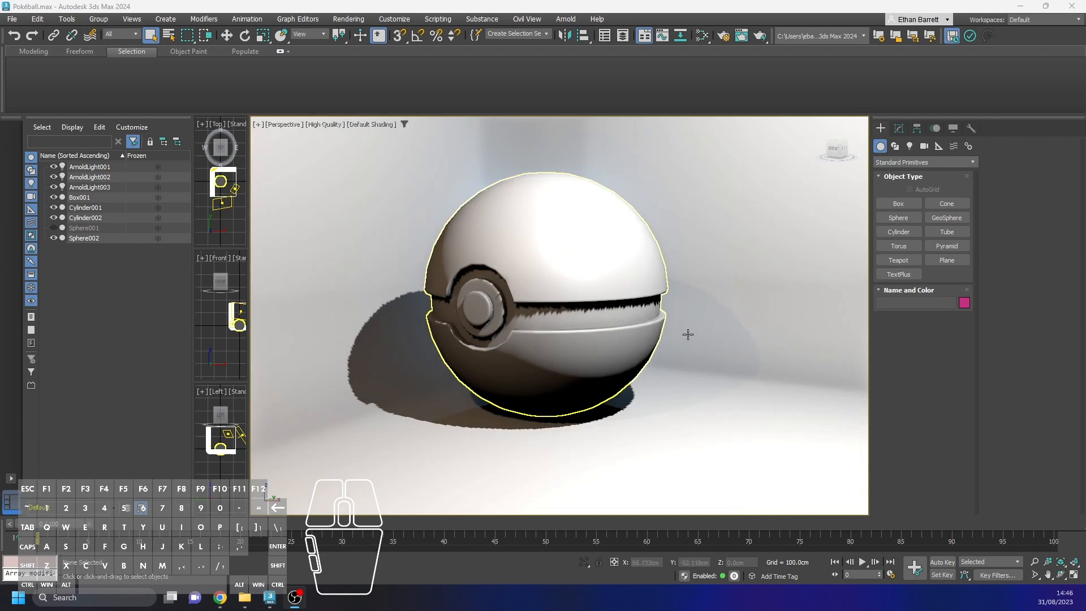
pyautogui.moveTo(688, 335); pyautogui.dragTo(691, 343, button='middle')
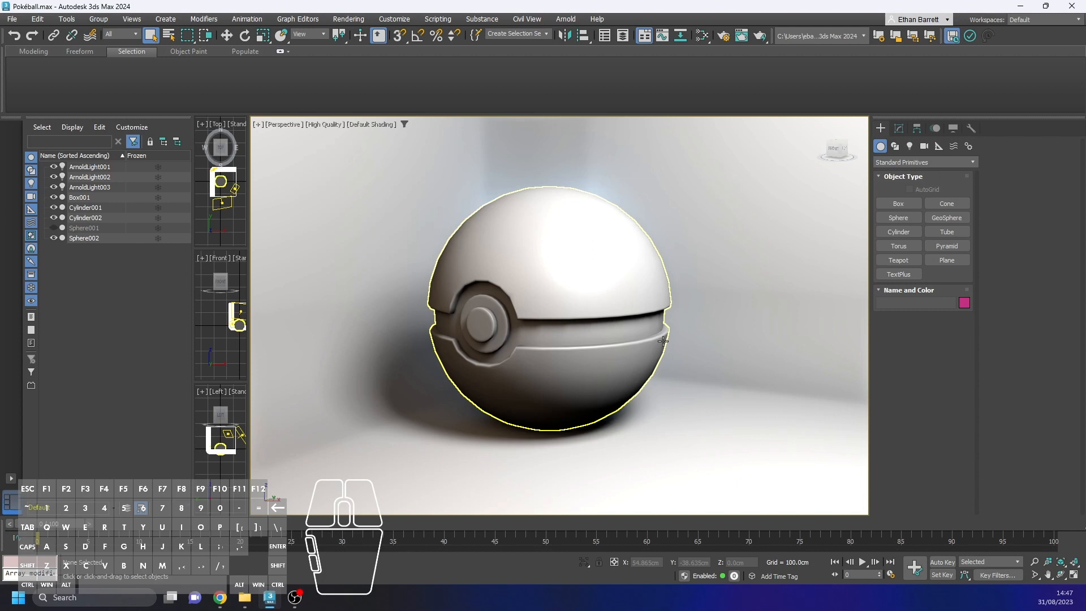
pyautogui.click(319, 156)
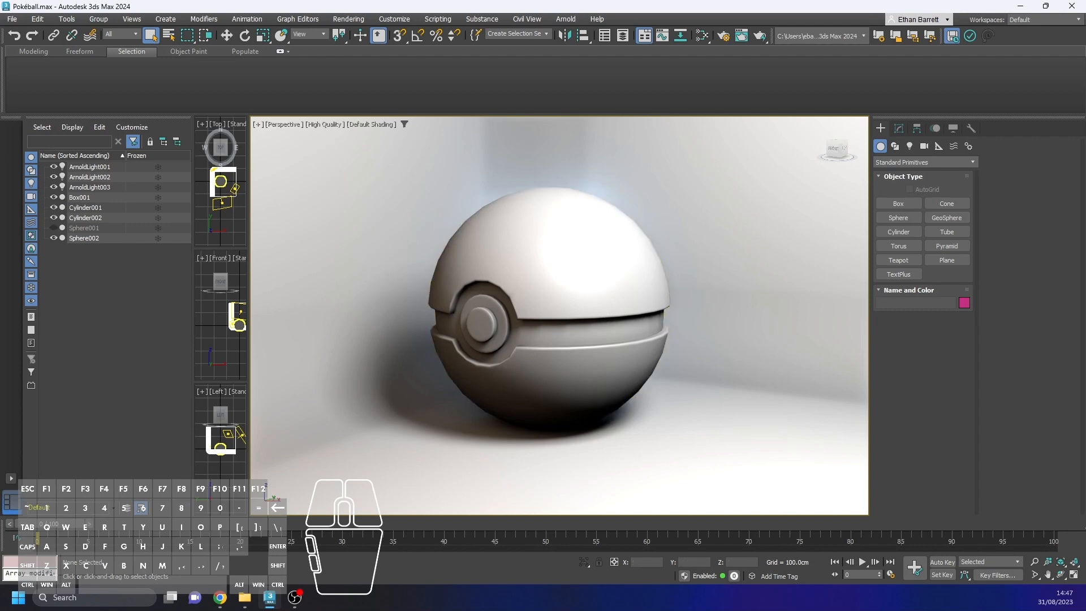
# Switch to the DK Find Out geometry page in the browser and examine the nets of the cube, cone and cylinder.
pyautogui.moveTo(0, 111); pyautogui.dragTo(555, 5)
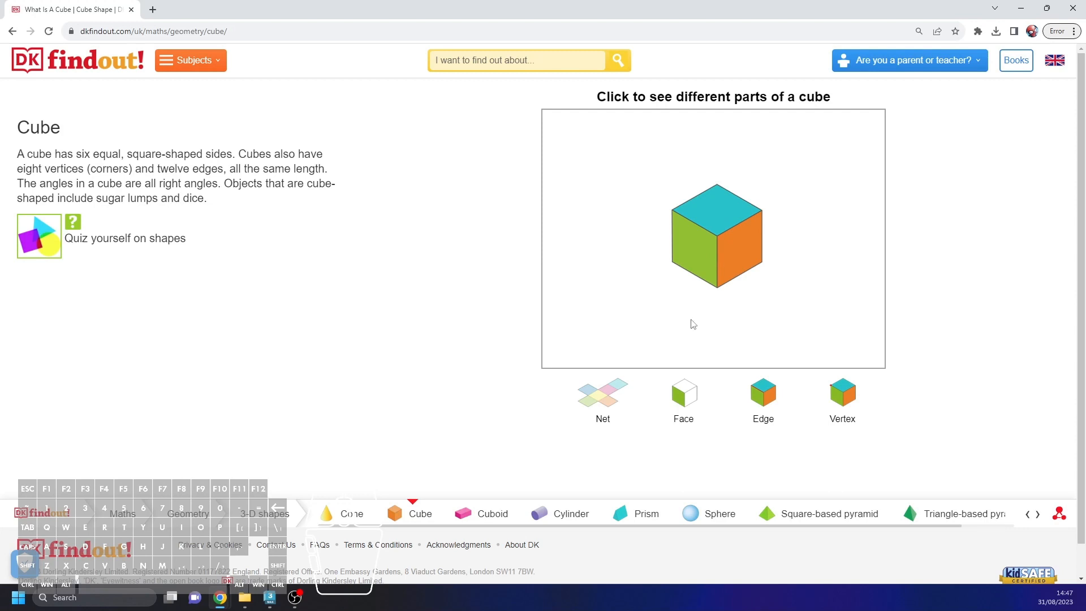
pyautogui.click(605, 404)
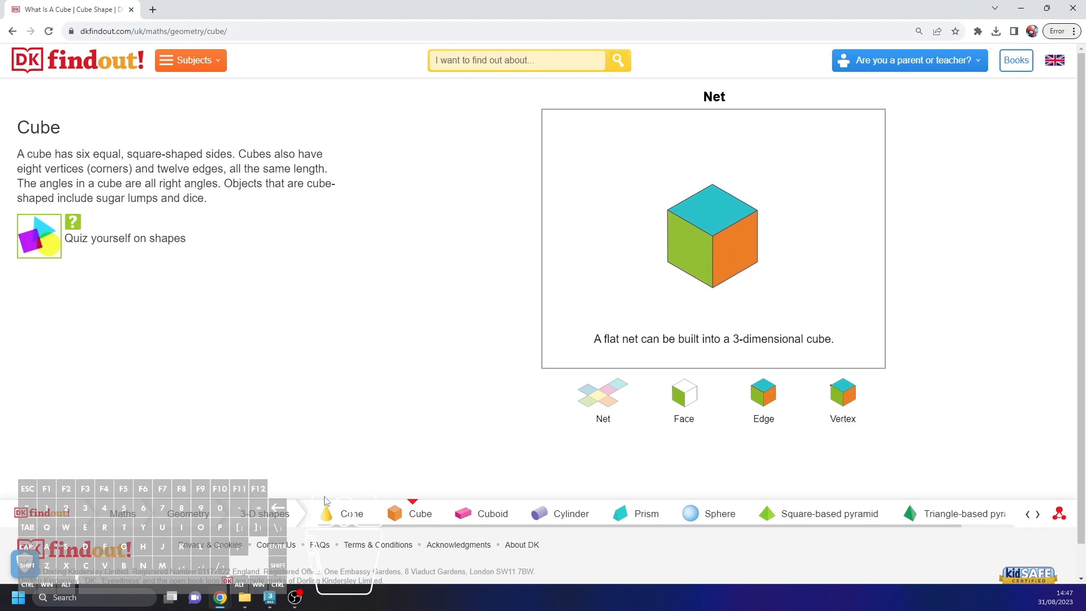
pyautogui.click(342, 520)
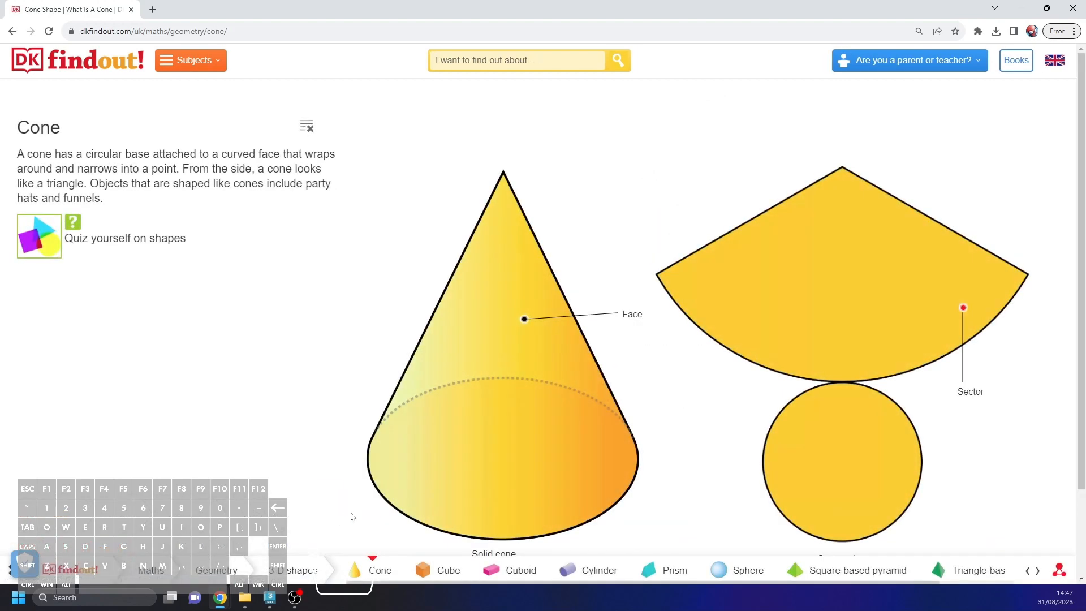
pyautogui.scroll(-2, 648, 380)
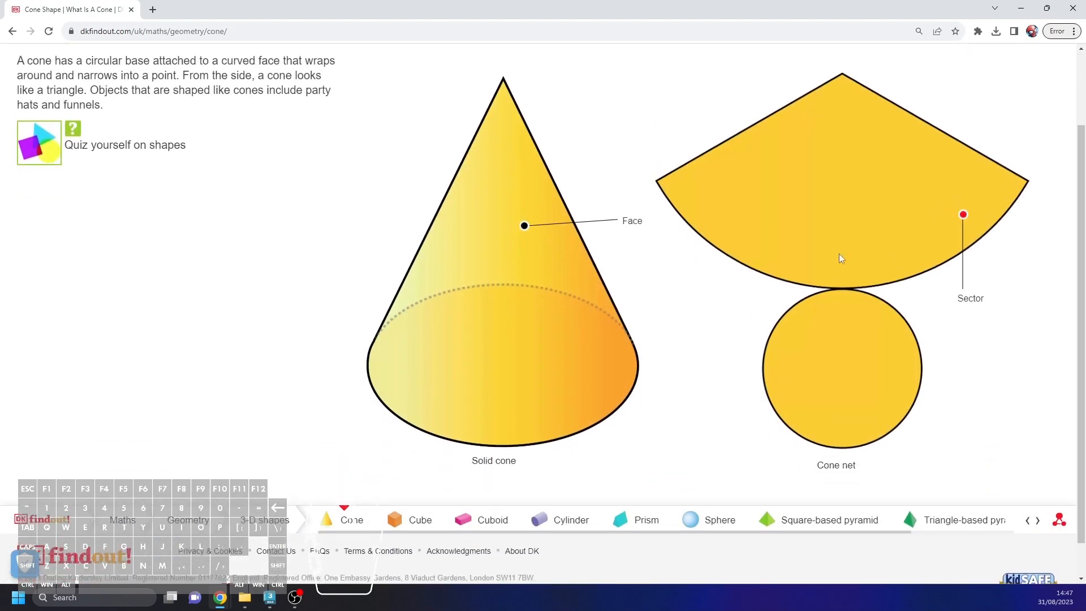
pyautogui.click(414, 508)
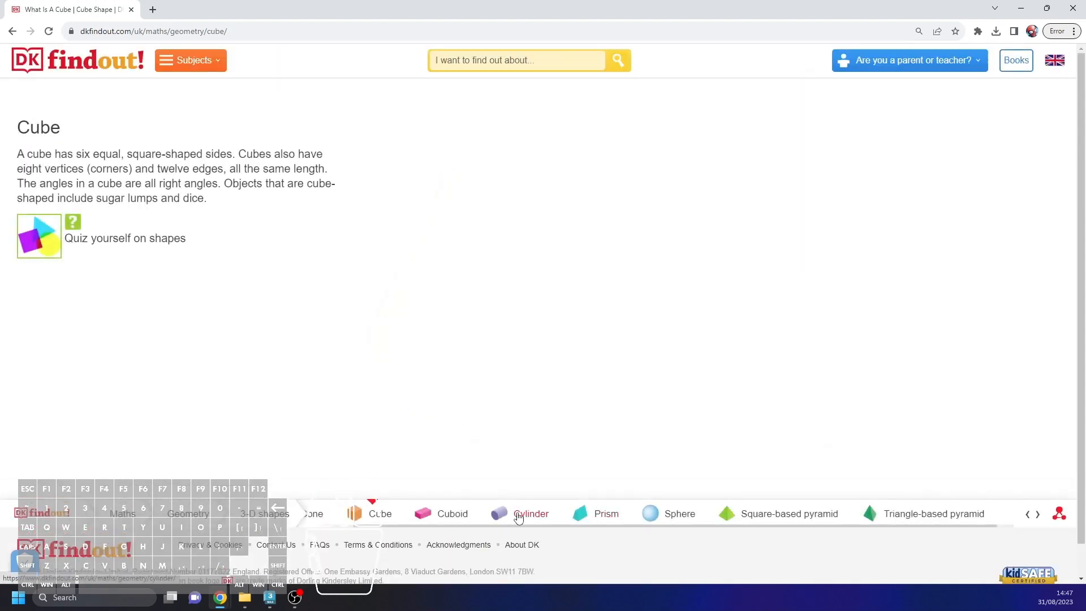
pyautogui.click(521, 515)
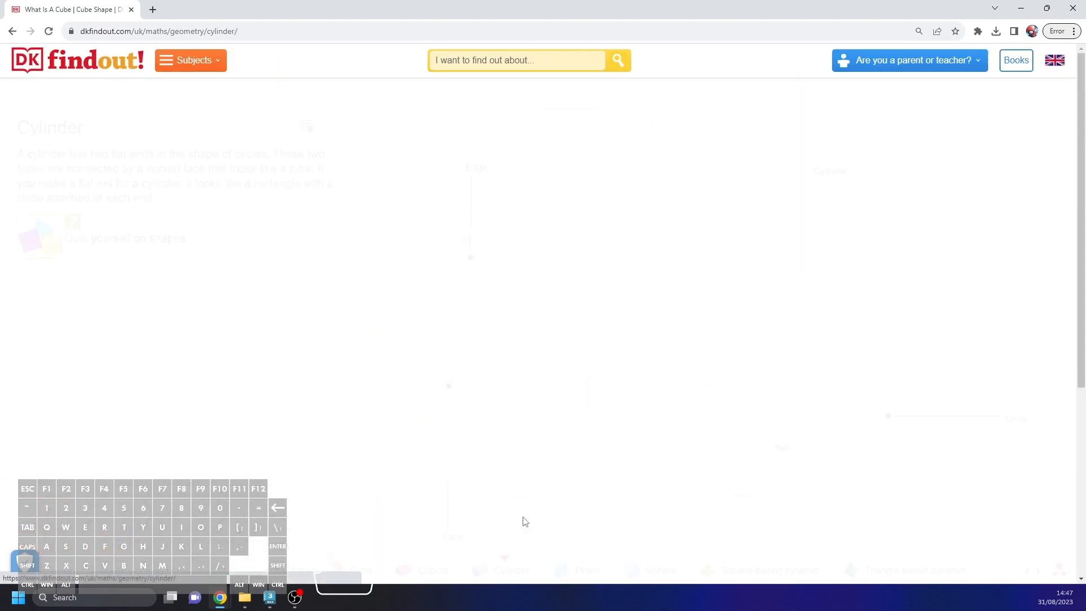
pyautogui.scroll(-4, 668, 444)
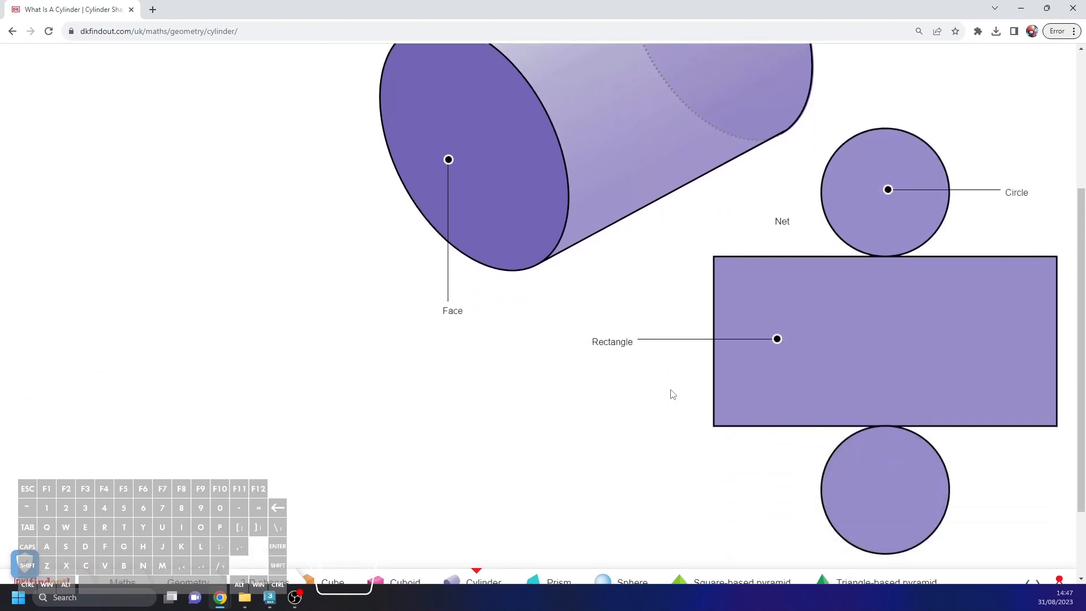
pyautogui.scroll(-1, 651, 397)
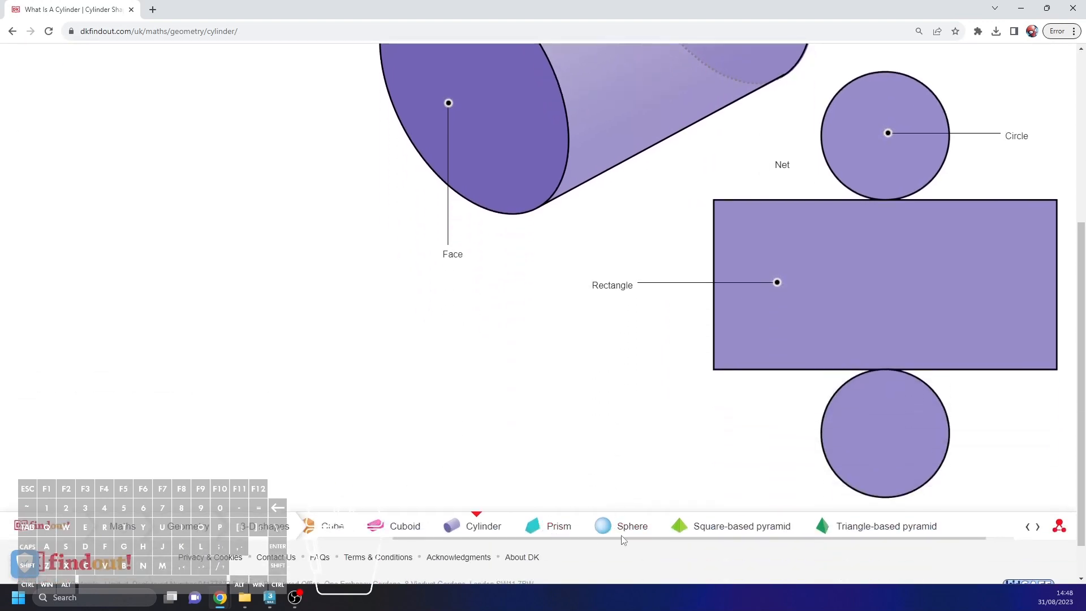
# Return to 3ds Max and hide Box001 and the three Arnold lights so only the Pokéball parts are shown.
pyautogui.click(291, 598)
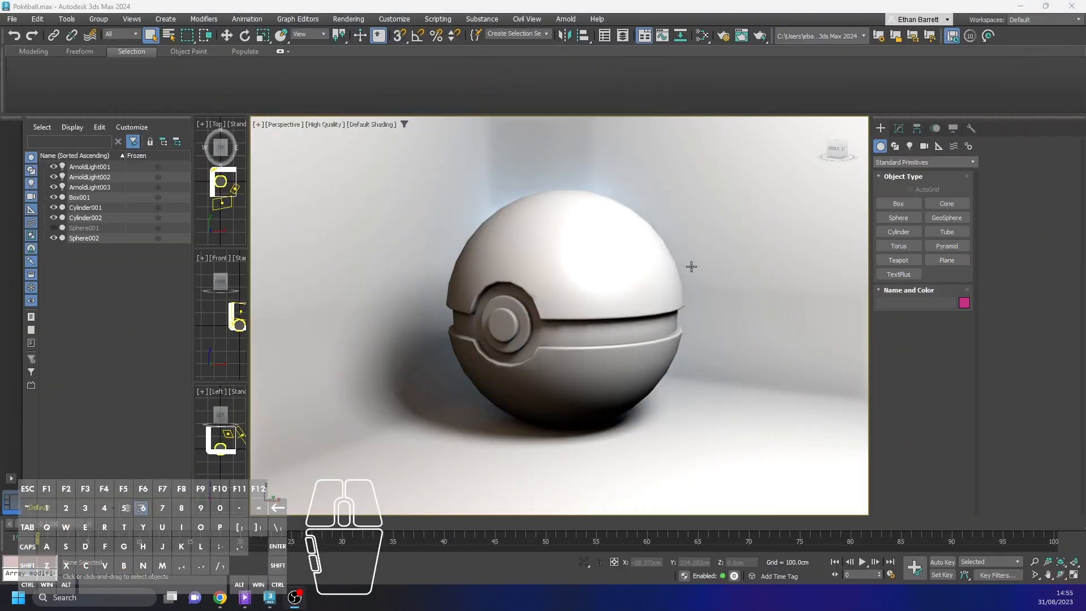
pyautogui.moveTo(766, 259); pyautogui.dragTo(748, 295, button='middle')
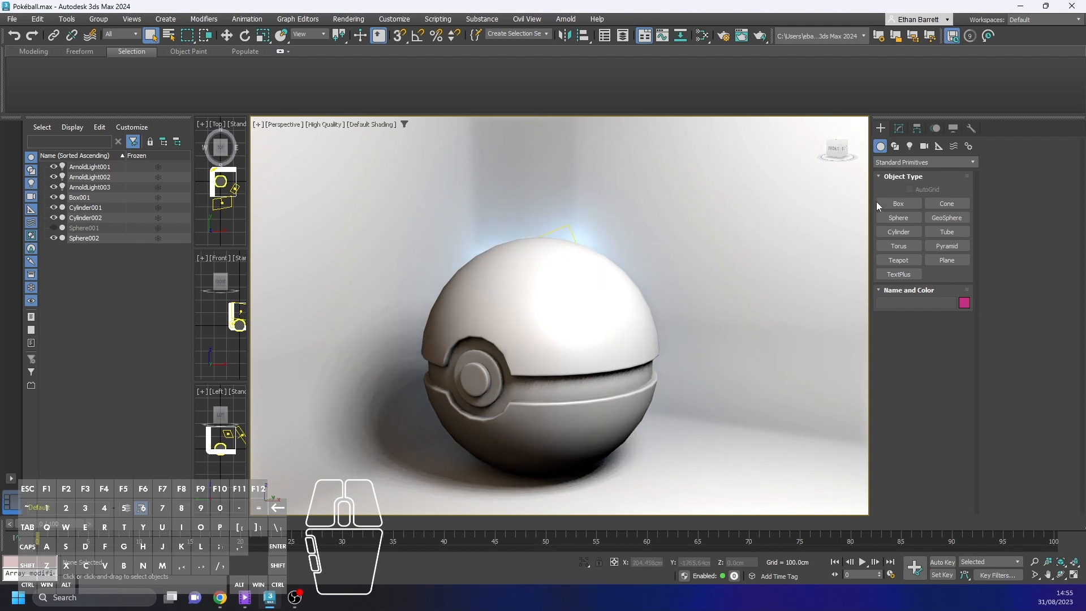
pyautogui.click(544, 300)
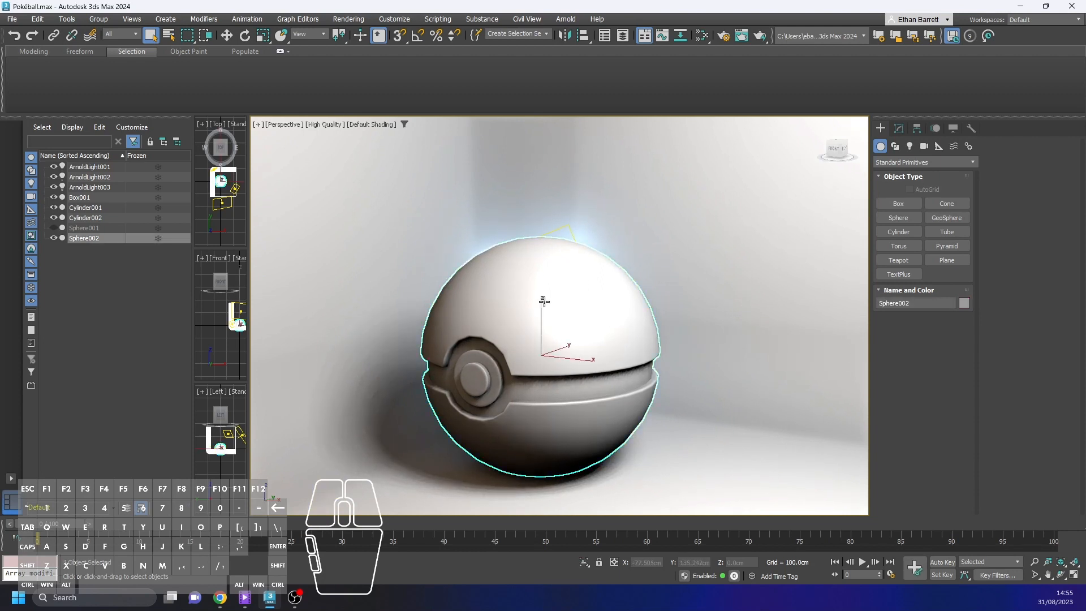
pyautogui.click(392, 180)
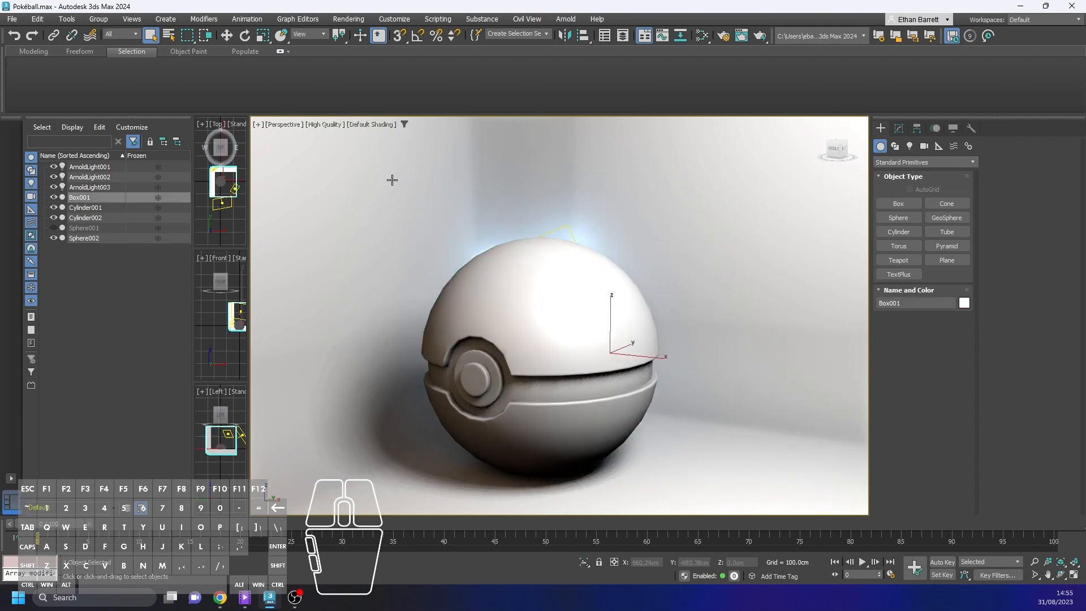
pyautogui.click(52, 198)
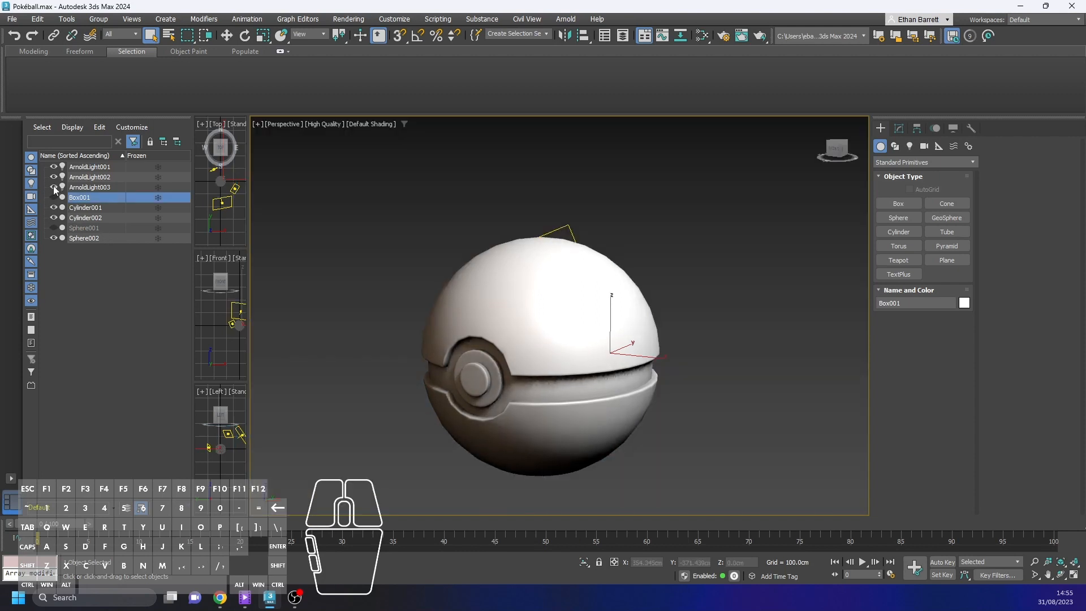
pyautogui.click(53, 186)
pyautogui.click(53, 176)
pyautogui.click(55, 166)
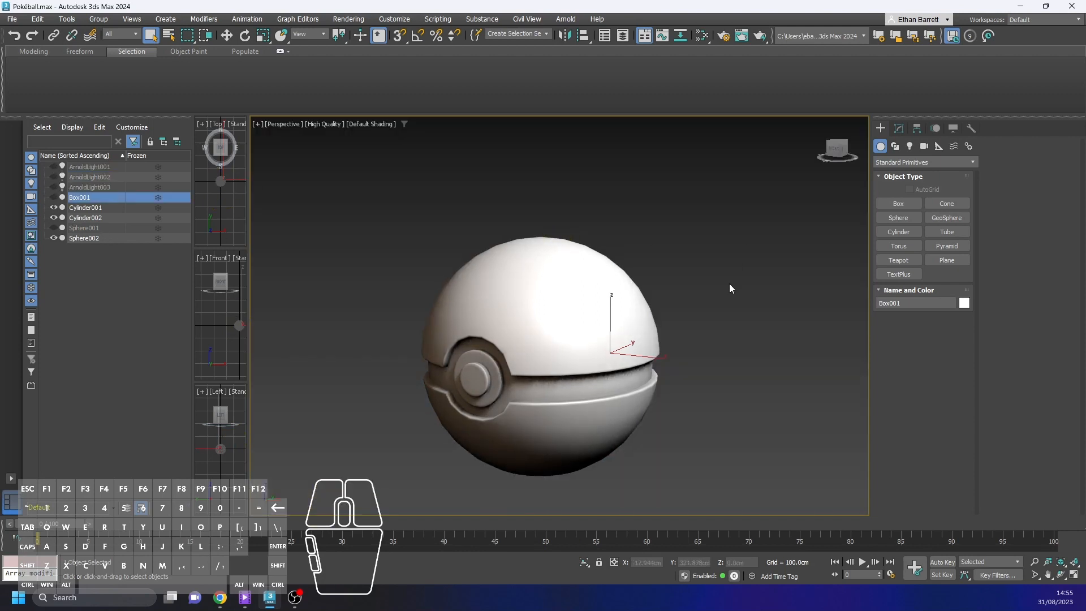
# Switch the perspective viewport's rendering quality to Standard and clear the object selection.
pyautogui.scroll(-3, 729, 287)
pyautogui.moveTo(740, 286); pyautogui.dragTo(692, 274, button='middle')
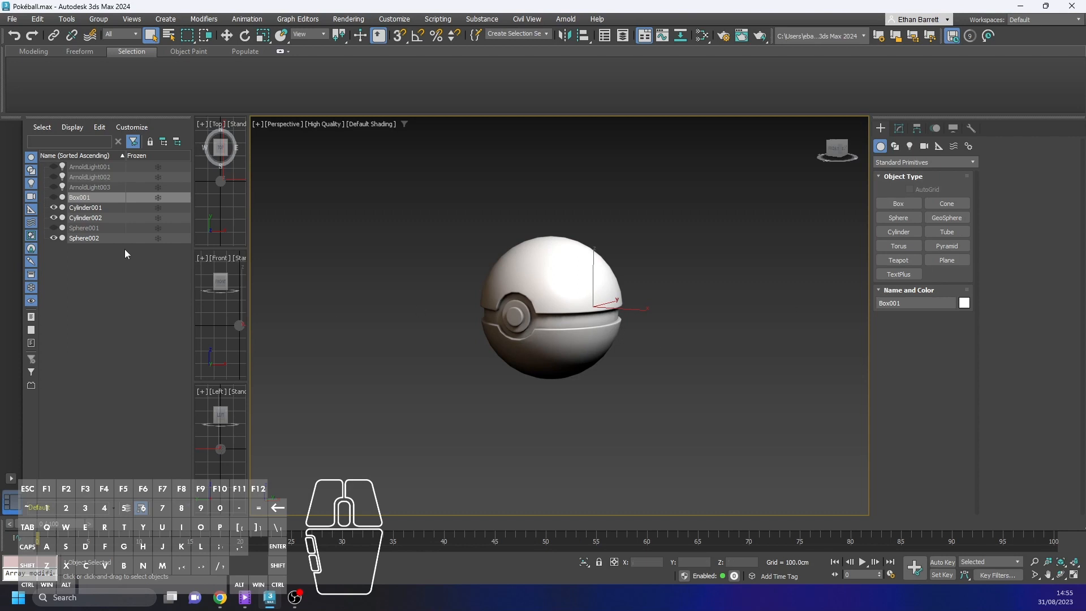
pyautogui.click(577, 256)
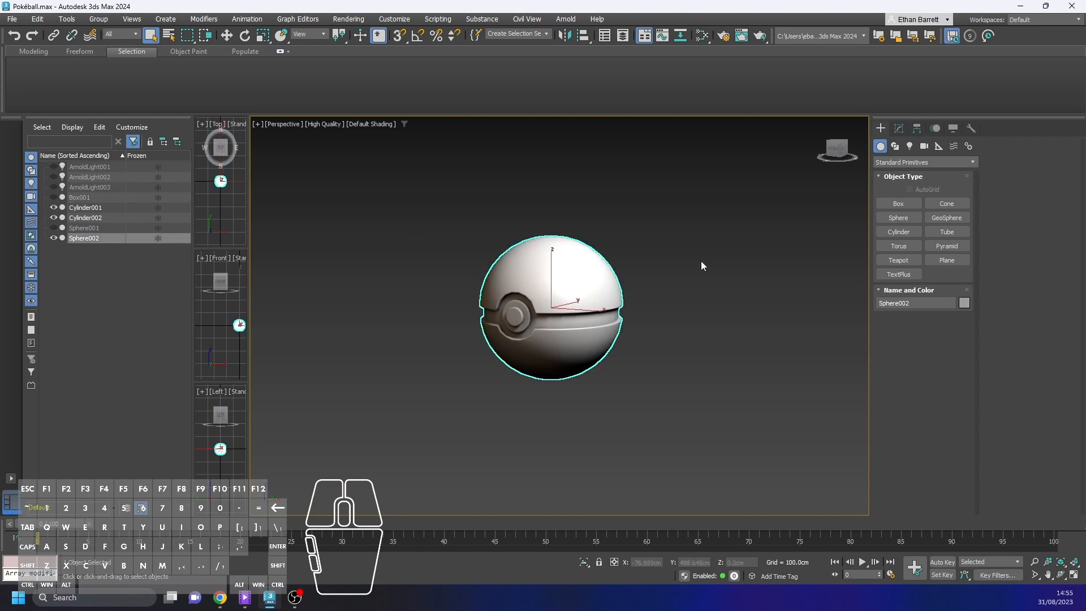
pyautogui.moveTo(702, 264); pyautogui.dragTo(713, 247, button='middle')
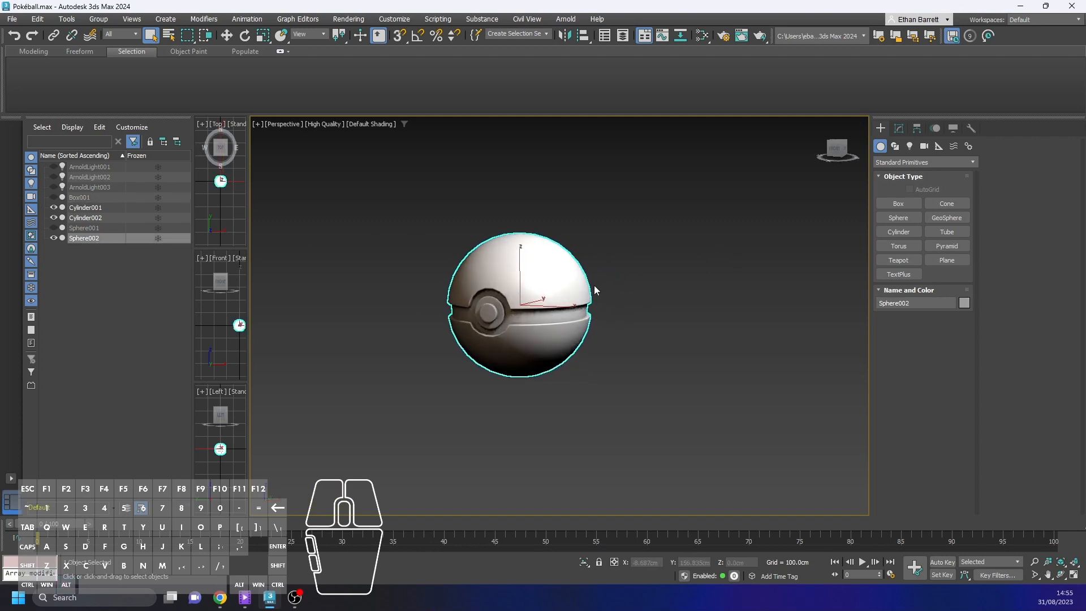
pyautogui.moveTo(530, 322); pyautogui.dragTo(576, 313, button='middle')
pyautogui.scroll(5, 576, 313)
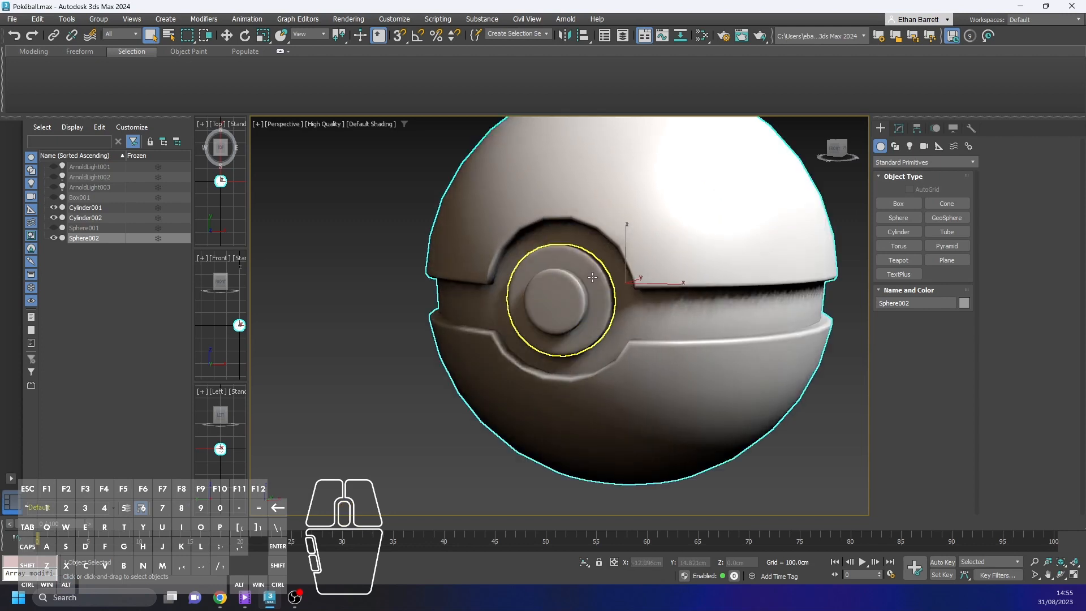
pyautogui.keyDown('alt'); pyautogui.moveTo(583, 289); pyautogui.dragTo(530, 307, button='middle'); pyautogui.keyUp('alt')
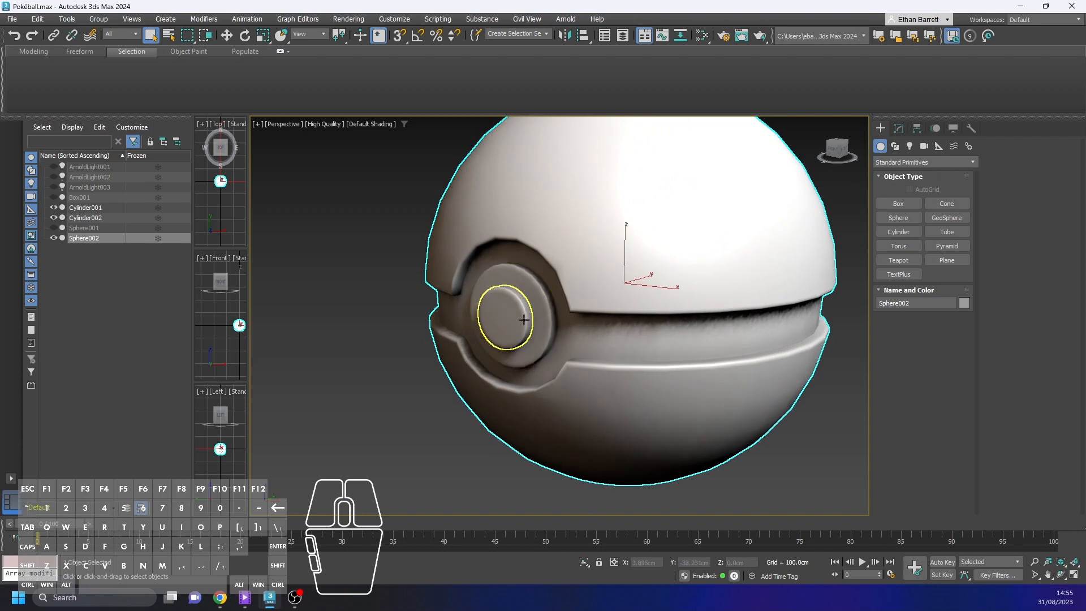
pyautogui.click(333, 125)
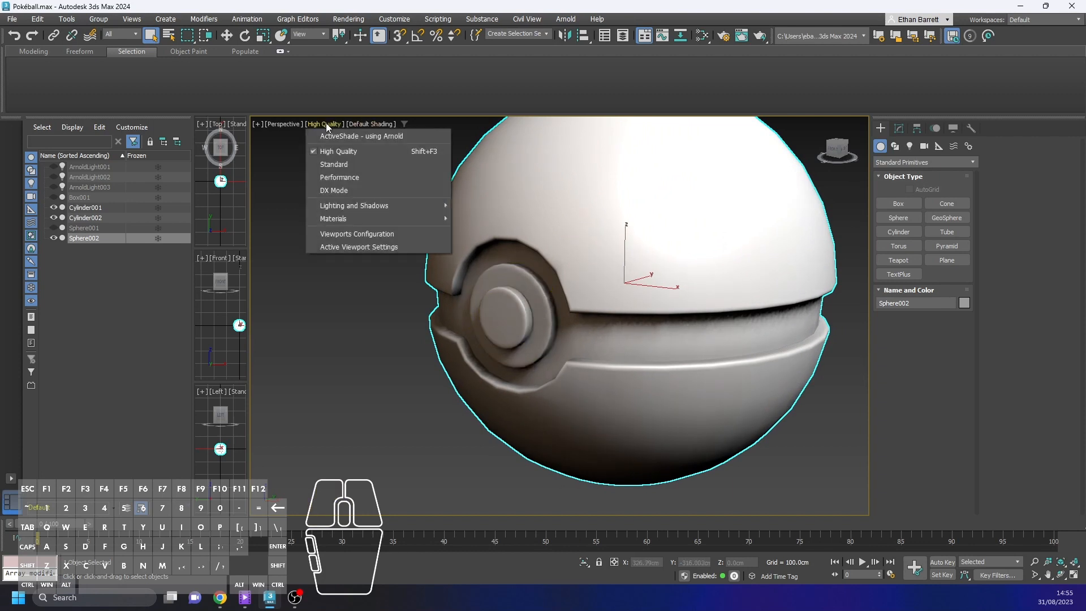
pyautogui.click(360, 166)
pyautogui.keyDown('alt'); pyautogui.moveTo(564, 275); pyautogui.dragTo(645, 332, button='middle'); pyautogui.keyUp('alt')
pyautogui.click(799, 329)
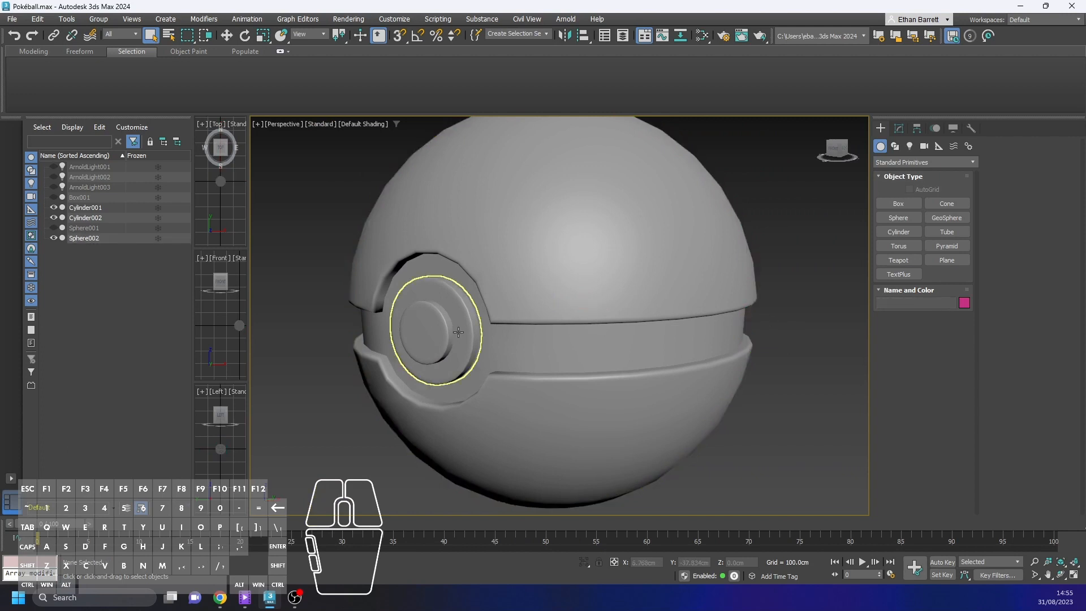
# Hide Cylinder001 and Cylinder002 to examine the button opening in the ball, and show both cylinders again.
pyautogui.click(54, 217)
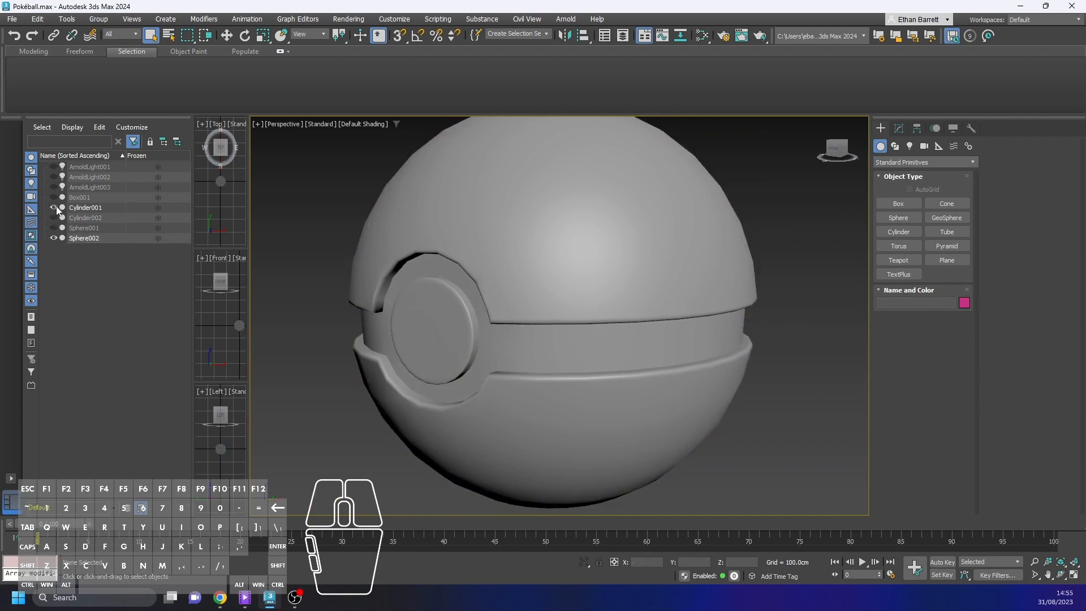
pyautogui.click(54, 207)
pyautogui.moveTo(574, 299)
pyautogui.keyDown('alt'); pyautogui.mouseDown(button='middle')
pyautogui.moveTo(615, 297)
pyautogui.moveTo(594, 291)
pyautogui.moveTo(565, 304)
pyautogui.mouseUp(button='middle'); pyautogui.keyUp('alt')
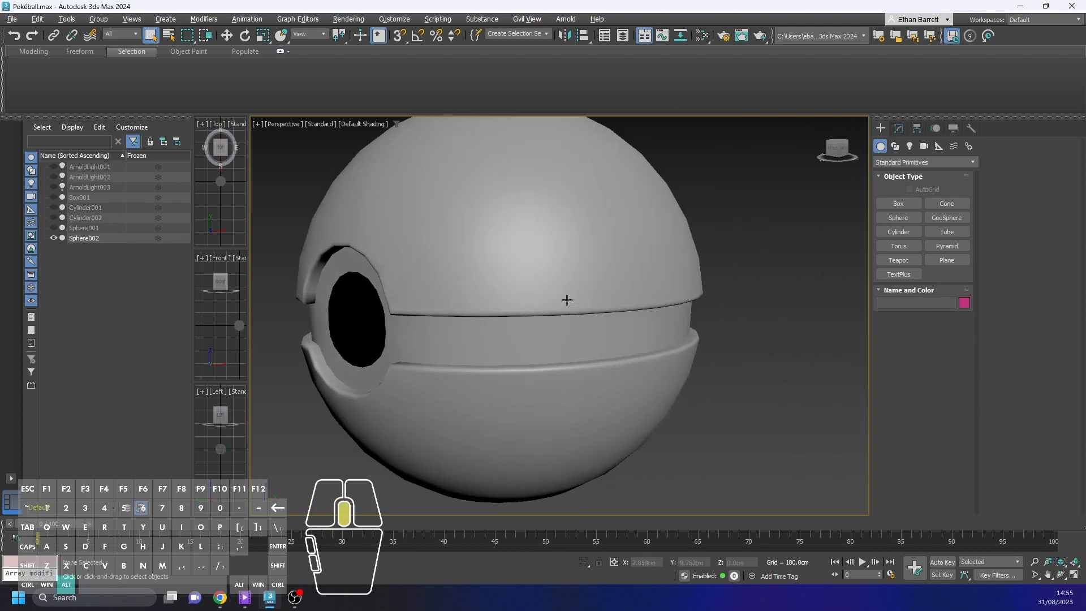
pyautogui.click(54, 217)
pyautogui.click(54, 208)
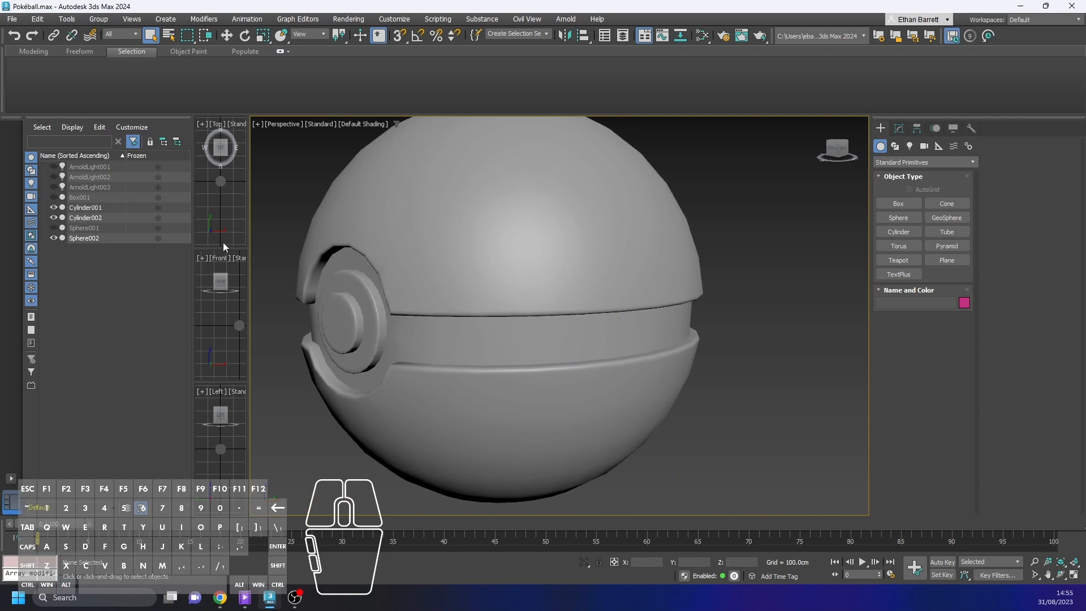
# Select the ball body Sphere002 and add an Unwrap UVW modifier to it.
pyautogui.scroll(-3, 553, 281)
pyautogui.click(582, 258)
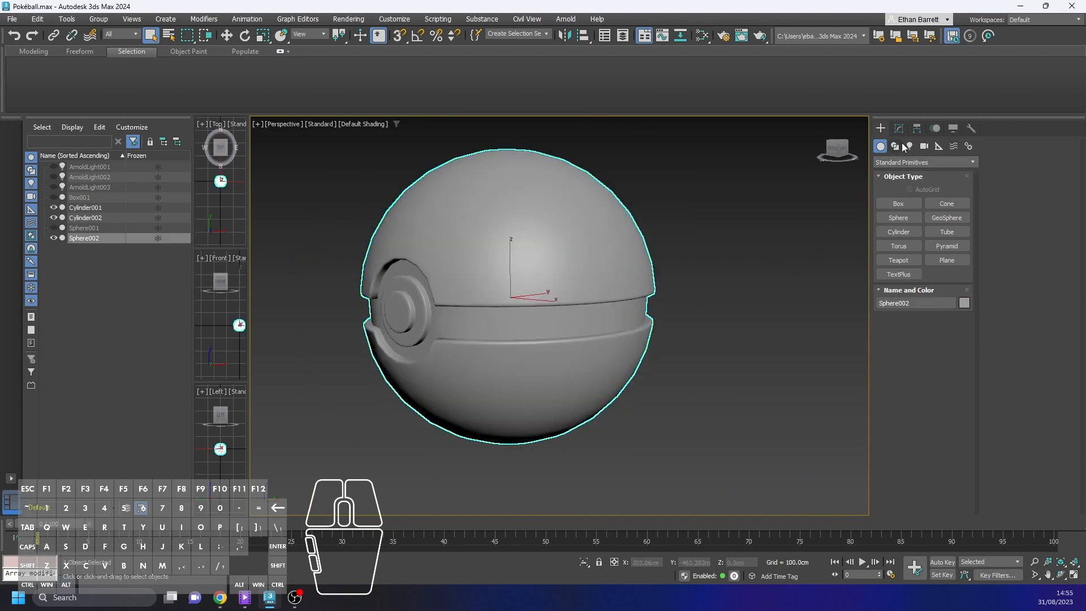
pyautogui.moveTo(690, 211); pyautogui.dragTo(727, 208, button='middle')
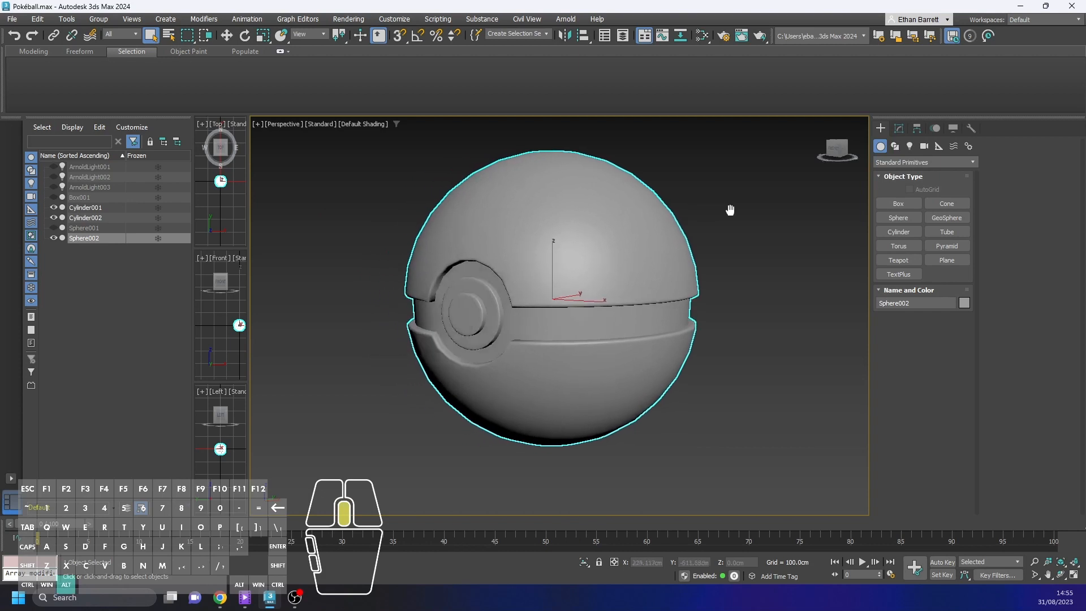
pyautogui.click(901, 131)
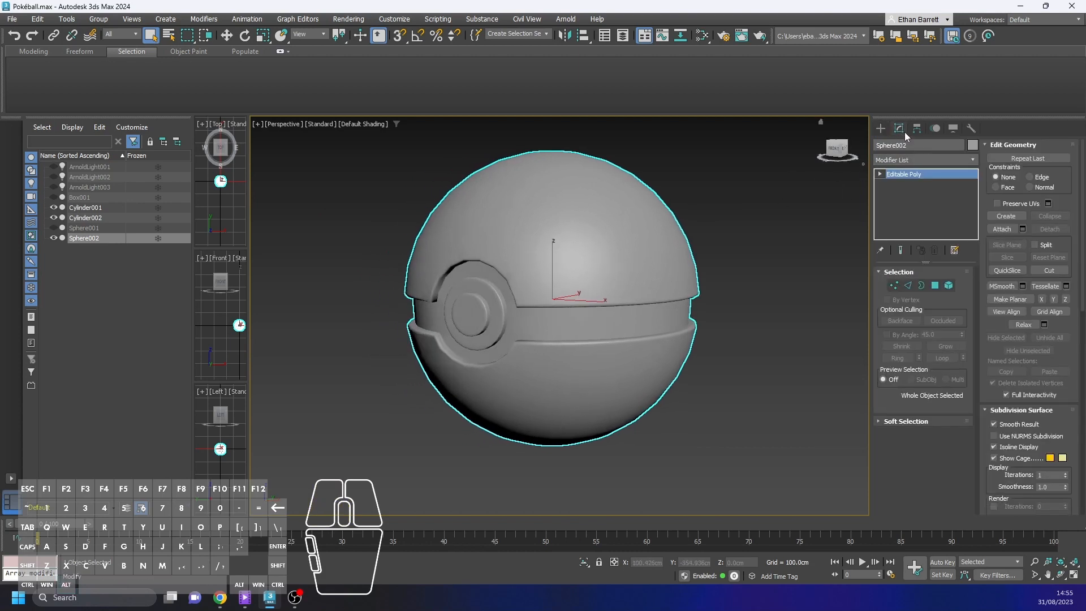
pyautogui.click(943, 160)
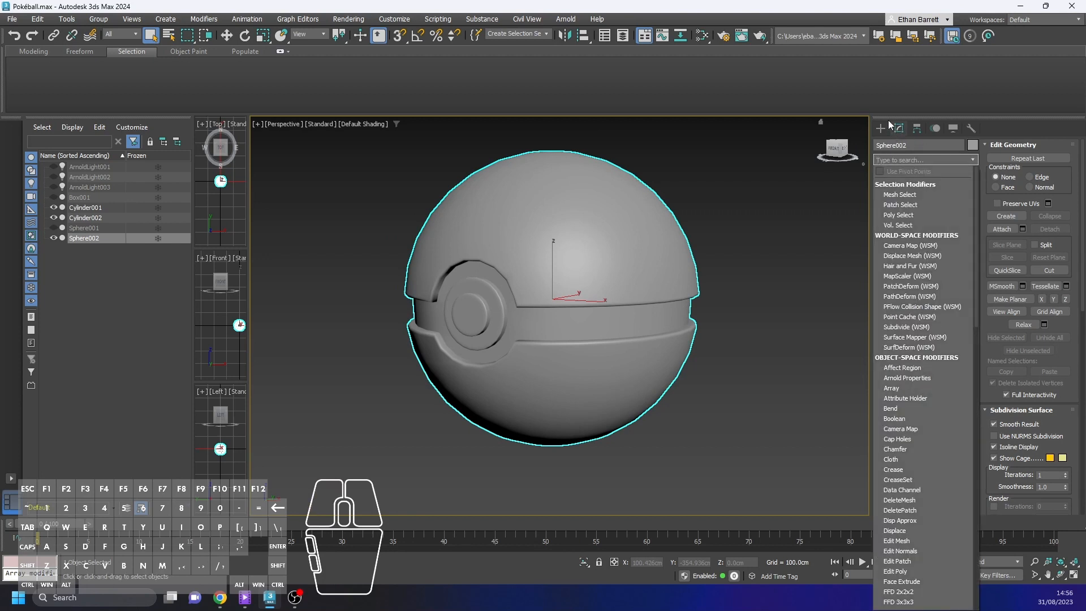
pyautogui.write('Unwr')
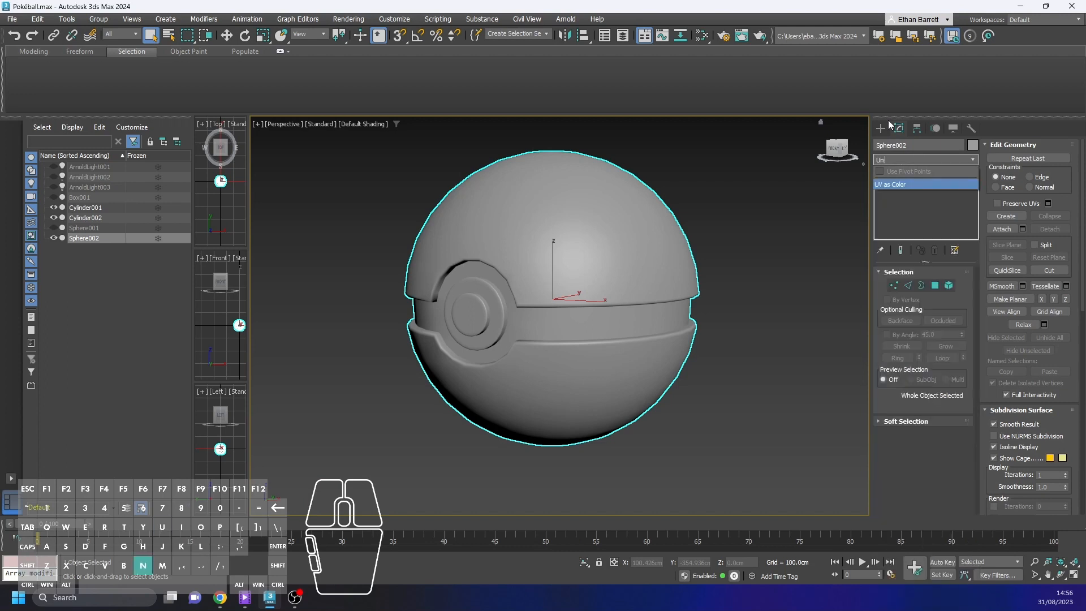
pyautogui.press('BackSpace')
pyautogui.press('BackSpace')
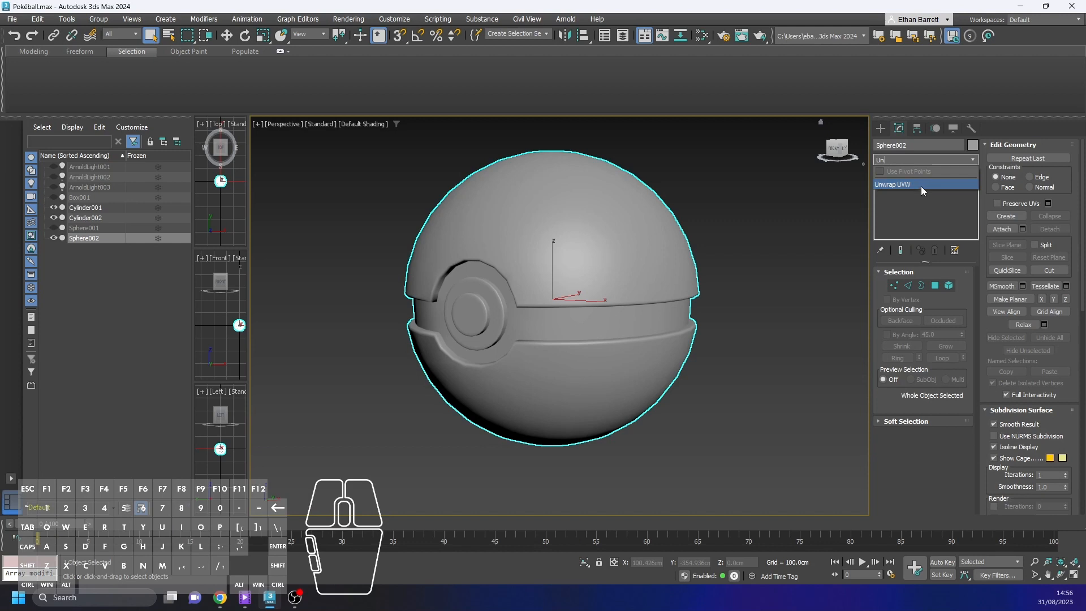
pyautogui.click(884, 187)
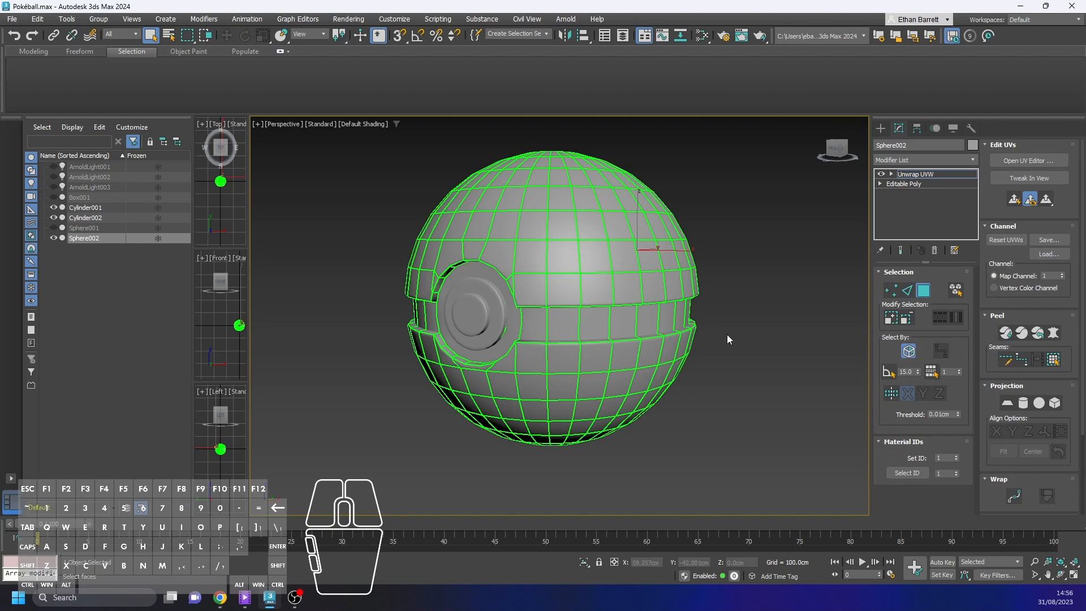
pyautogui.moveTo(724, 327)
pyautogui.keyDown('alt'); pyautogui.mouseDown(button='middle')
pyautogui.moveTo(637, 341)
pyautogui.moveTo(735, 329)
pyautogui.moveTo(735, 347)
pyautogui.moveTo(775, 333)
pyautogui.moveTo(718, 291)
pyautogui.moveTo(691, 321)
pyautogui.moveTo(743, 337)
pyautogui.moveTo(735, 331)
pyautogui.mouseUp(button='middle'); pyautogui.keyUp('alt')
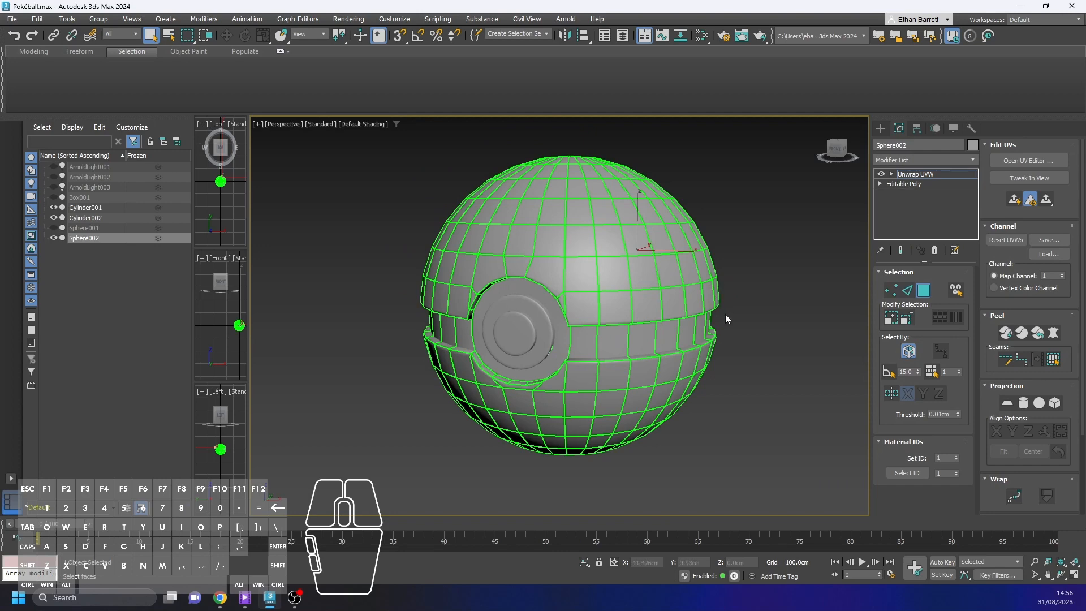
pyautogui.moveTo(734, 335)
pyautogui.keyDown('alt'); pyautogui.mouseDown(button='middle')
pyautogui.moveTo(734, 323)
pyautogui.moveTo(725, 326)
pyautogui.mouseUp(button='middle'); pyautogui.keyUp('alt')
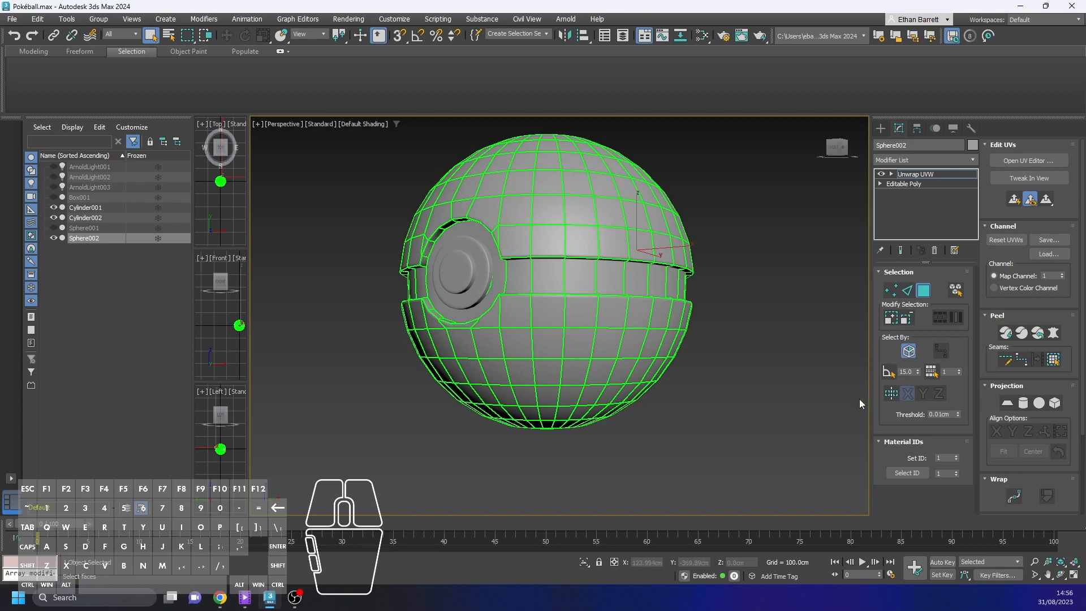
# Open the UV editor for the ball body, and move and narrow its window so the model stays visible beside it.
pyautogui.keyDown('alt'); pyautogui.moveTo(737, 370); pyautogui.dragTo(794, 393, button='middle'); pyautogui.keyUp('alt')
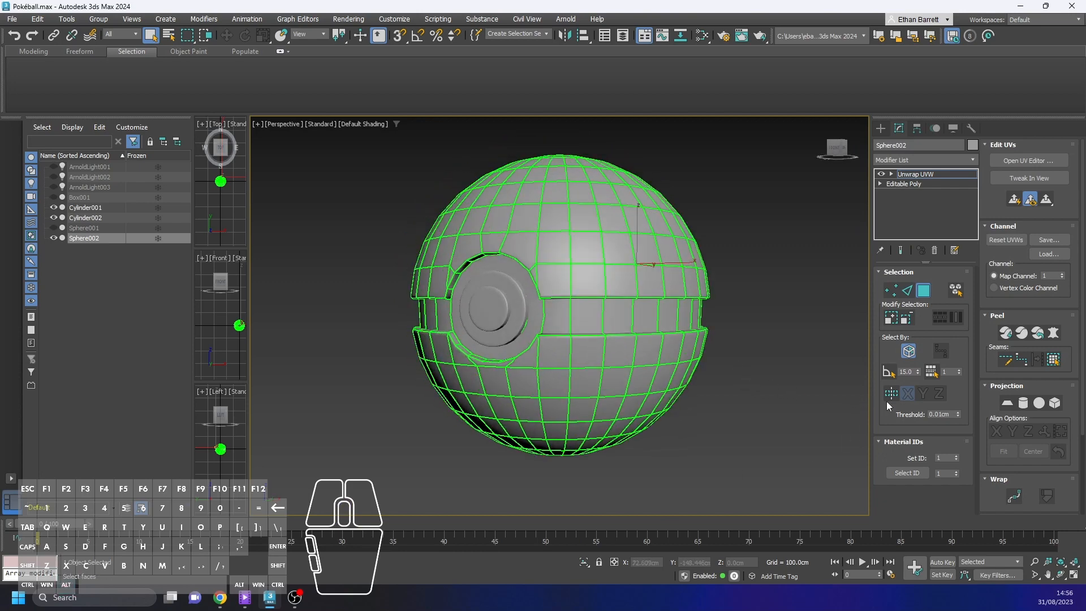
pyautogui.click(1040, 164)
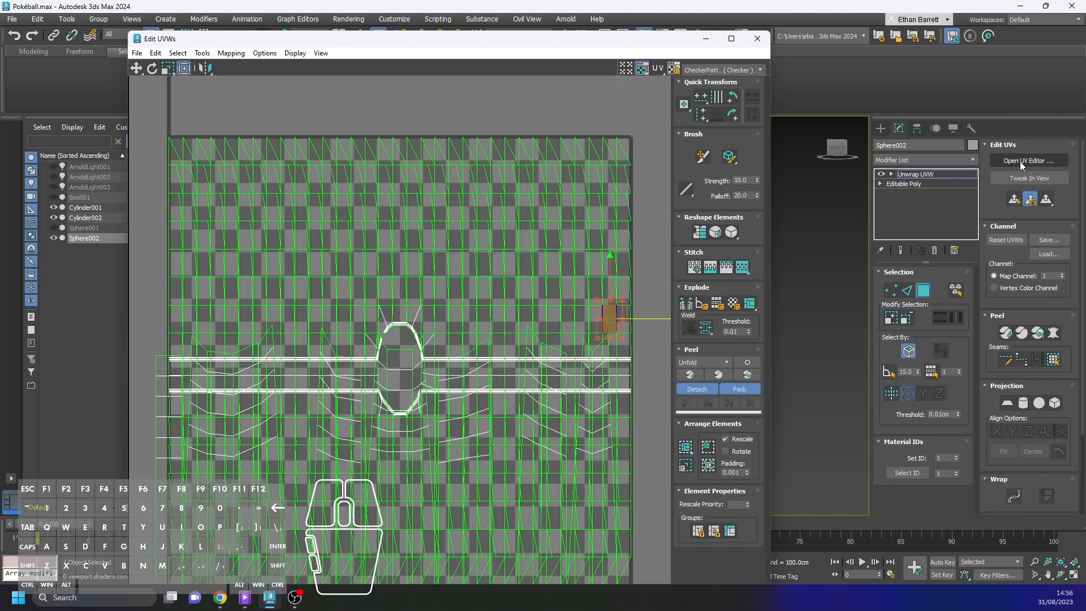
pyautogui.moveTo(643, 45); pyautogui.dragTo(562, 43)
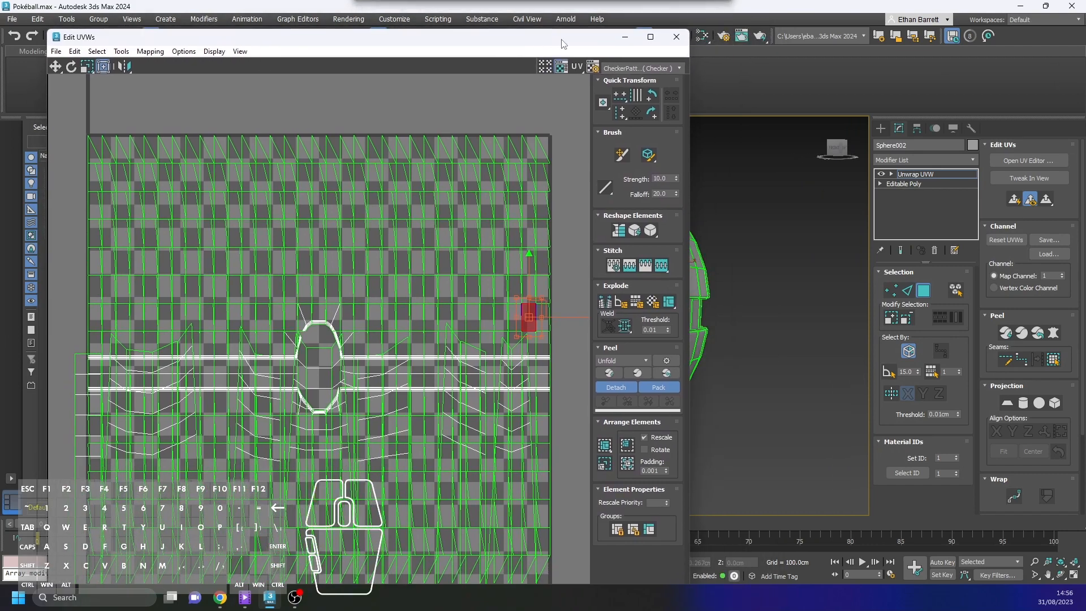
pyautogui.moveTo(609, 28); pyautogui.dragTo(533, 59)
pyautogui.scroll(-4, 371, 232)
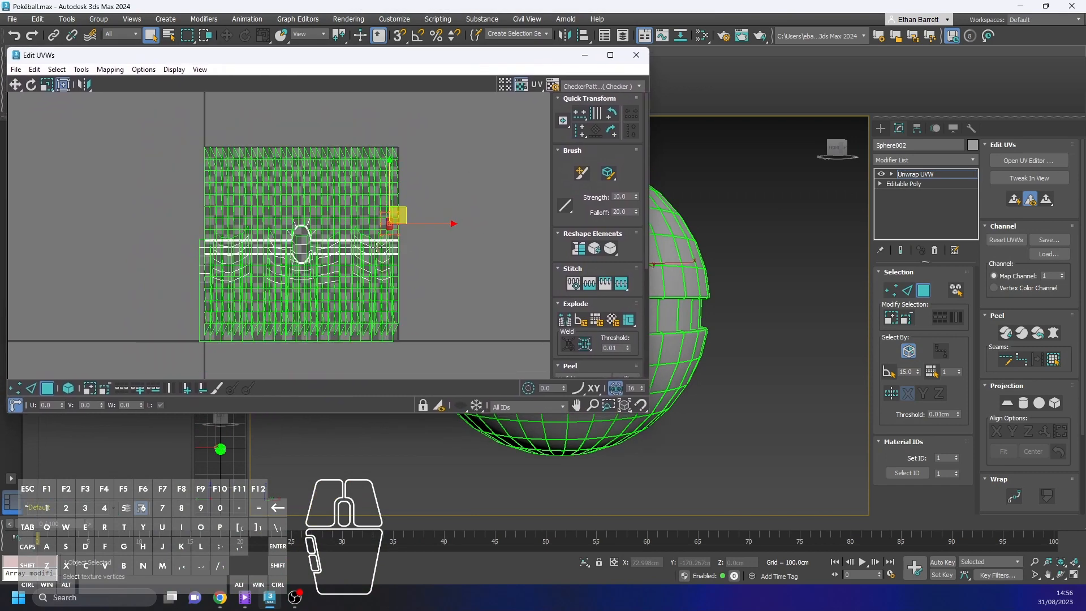
pyautogui.moveTo(649, 187); pyautogui.dragTo(374, 201)
pyautogui.moveTo(196, 125); pyautogui.dragTo(162, 119, button='middle')
pyautogui.moveTo(756, 276); pyautogui.dragTo(784, 268, button='middle')
pyautogui.keyDown('alt'); pyautogui.moveTo(785, 268); pyautogui.dragTo(775, 294, button='middle'); pyautogui.keyUp('alt')
pyautogui.scroll(-3, 756, 281)
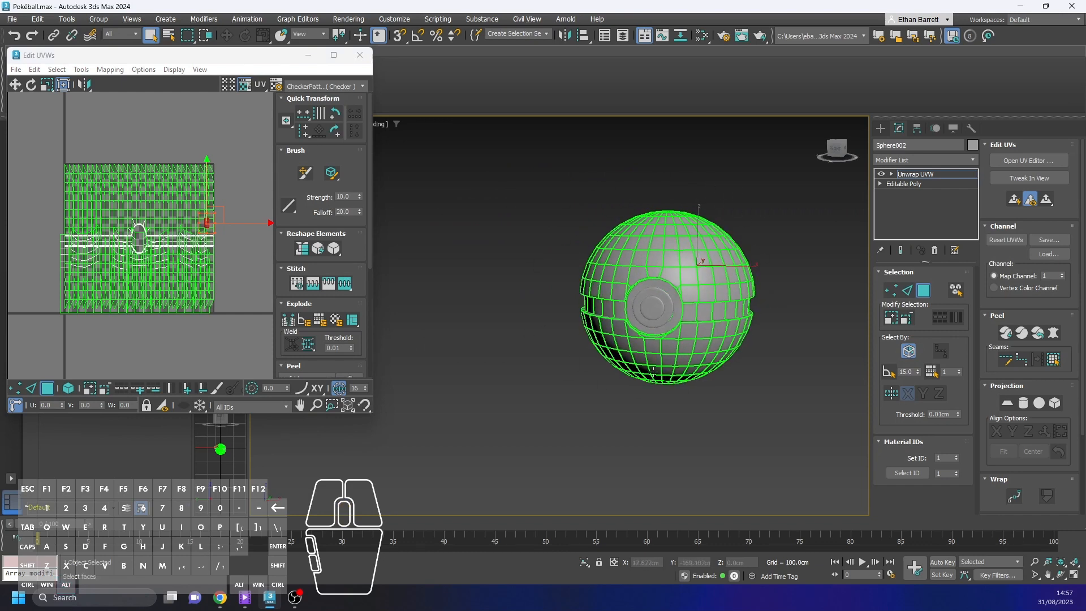
pyautogui.moveTo(757, 211); pyautogui.dragTo(705, 210, button='middle')
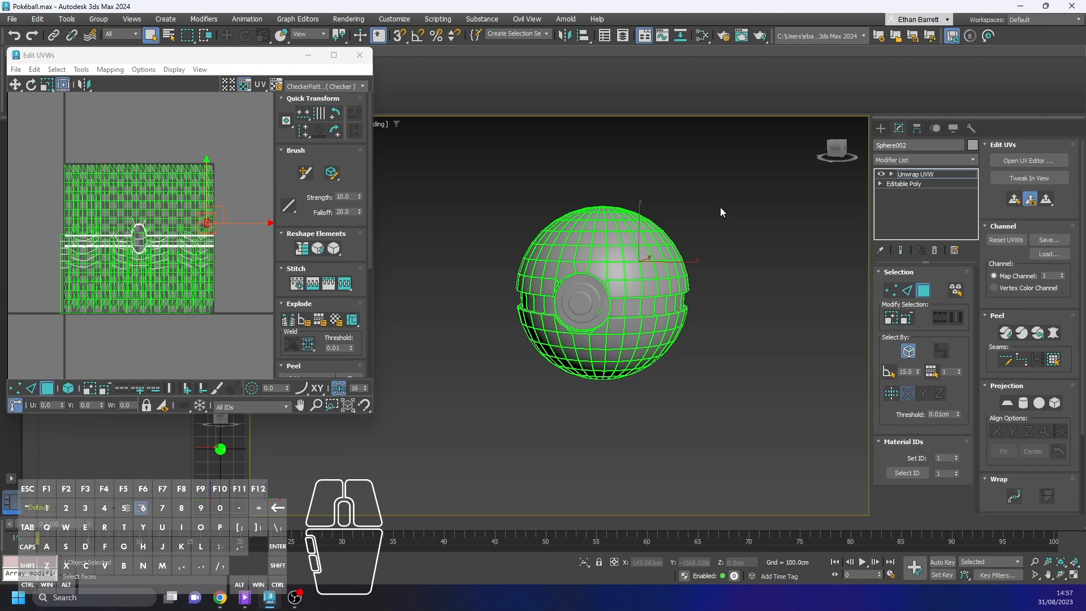
pyautogui.scroll(5, 602, 260)
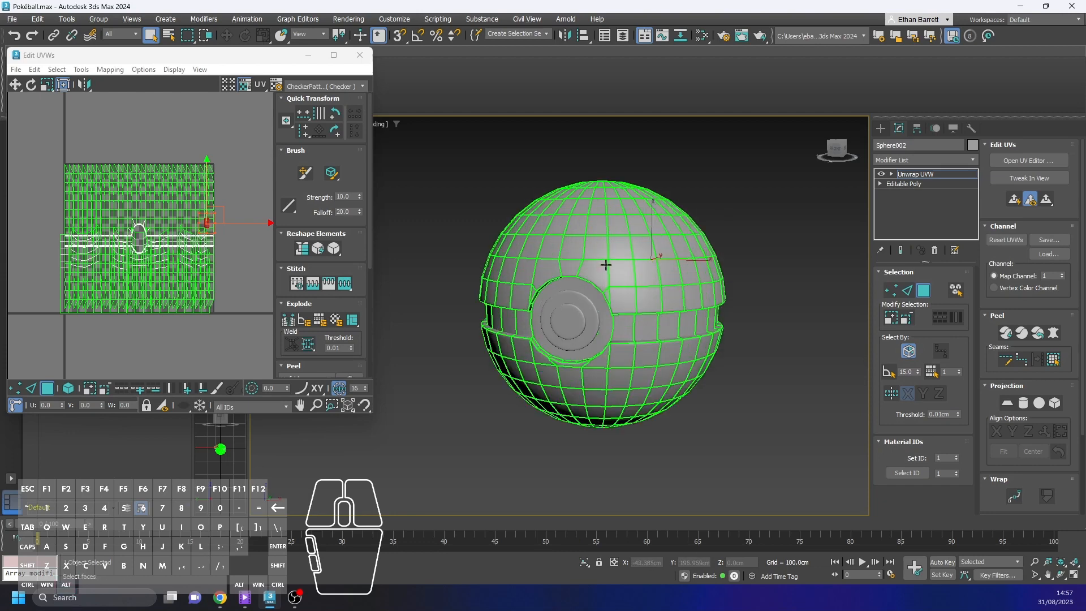
# Select single polygons on the upper half of the ball, one after another.
pyautogui.click(593, 244)
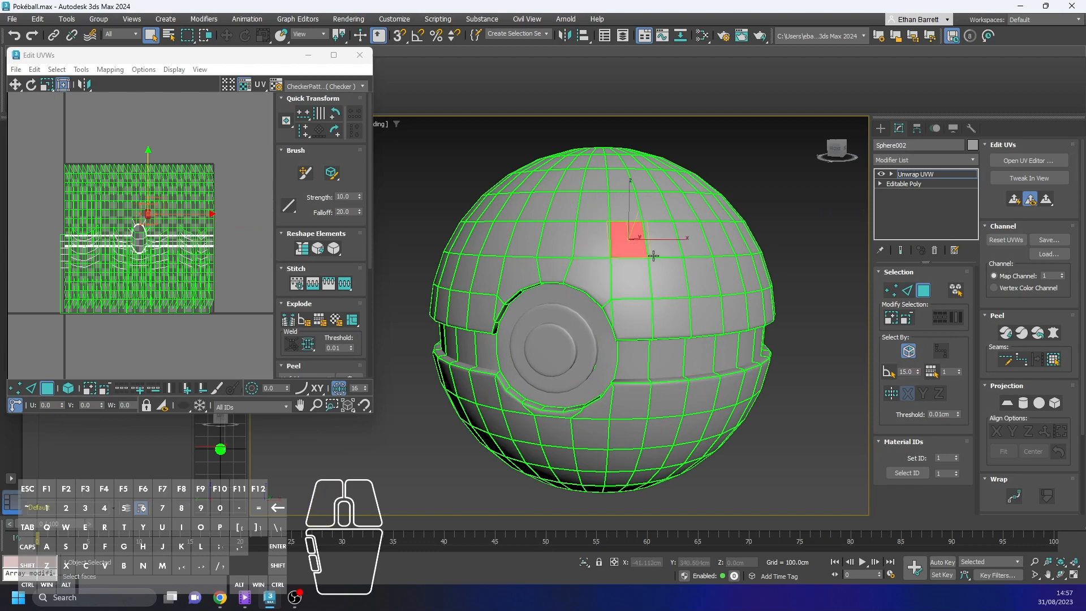
pyautogui.click(669, 277)
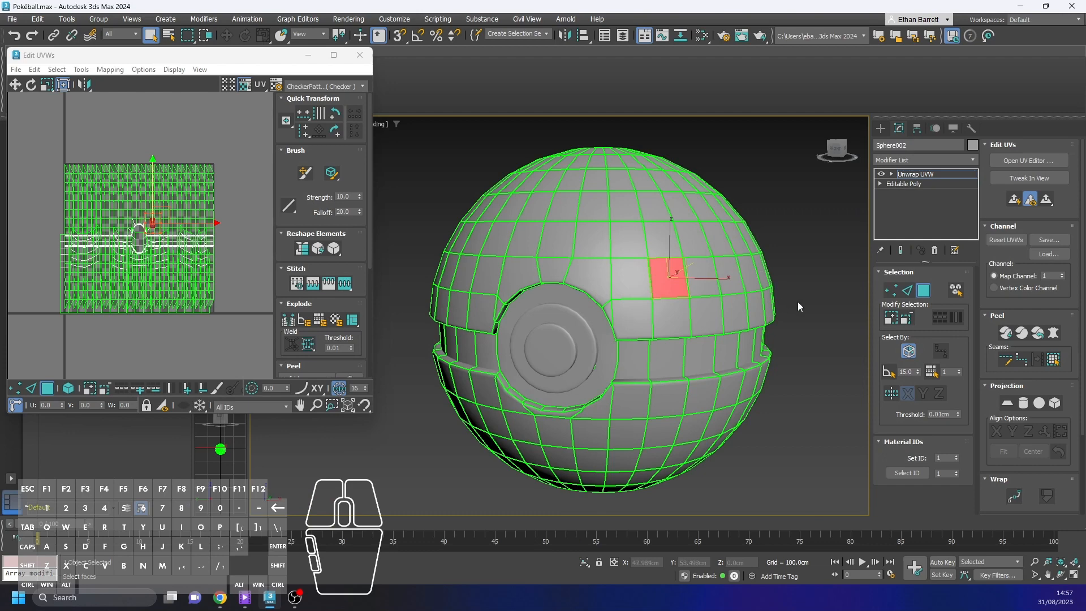
pyautogui.scroll(2, 757, 279)
pyautogui.scroll(-5, 758, 275)
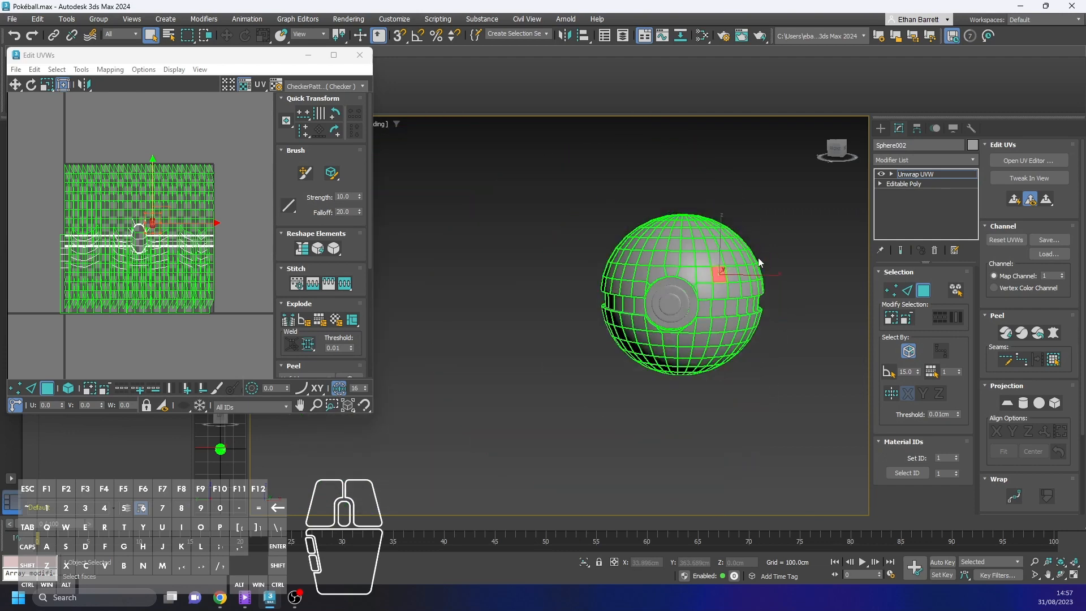
pyautogui.moveTo(793, 253); pyautogui.dragTo(733, 258, button='middle')
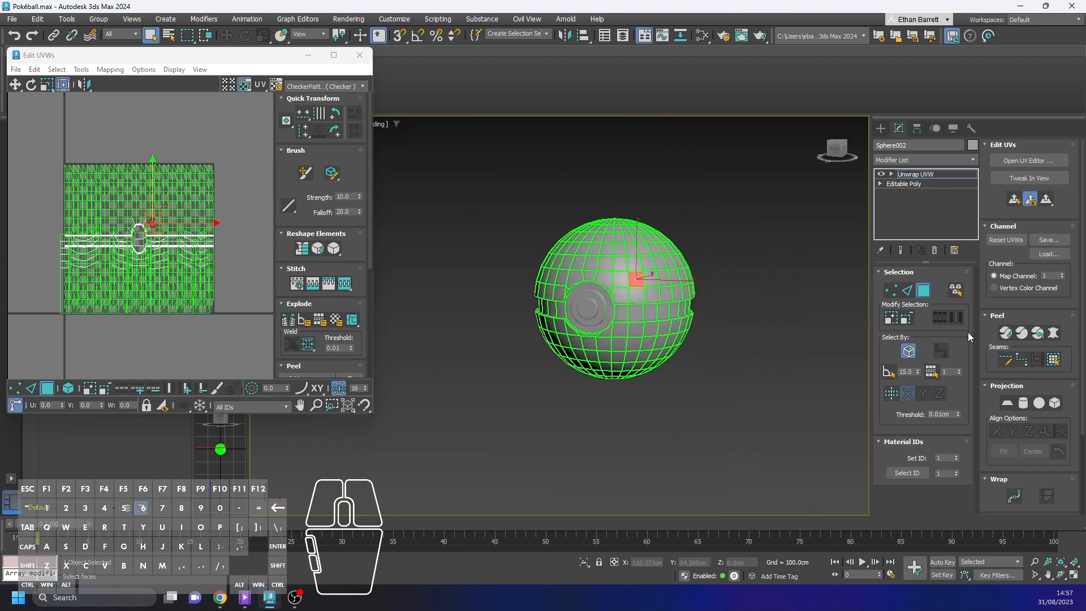
# Enable Select By Element, select the whole ball body, and apply a Quick Planar Map to it.
pyautogui.click(955, 291)
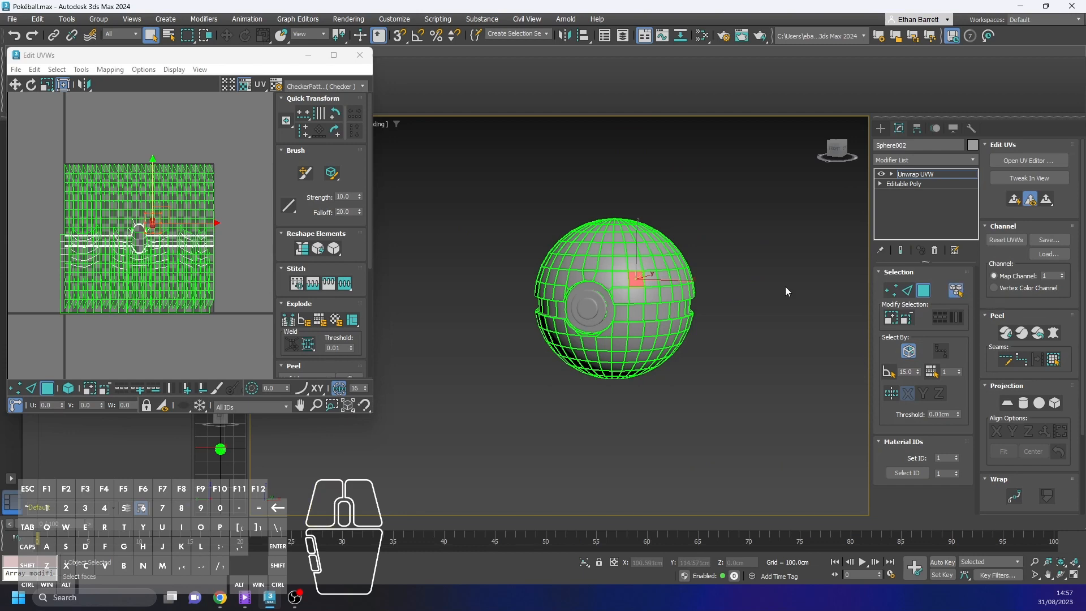
pyautogui.click(672, 274)
pyautogui.keyDown('alt'); pyautogui.moveTo(698, 279); pyautogui.dragTo(764, 297, button='middle'); pyautogui.keyUp('alt')
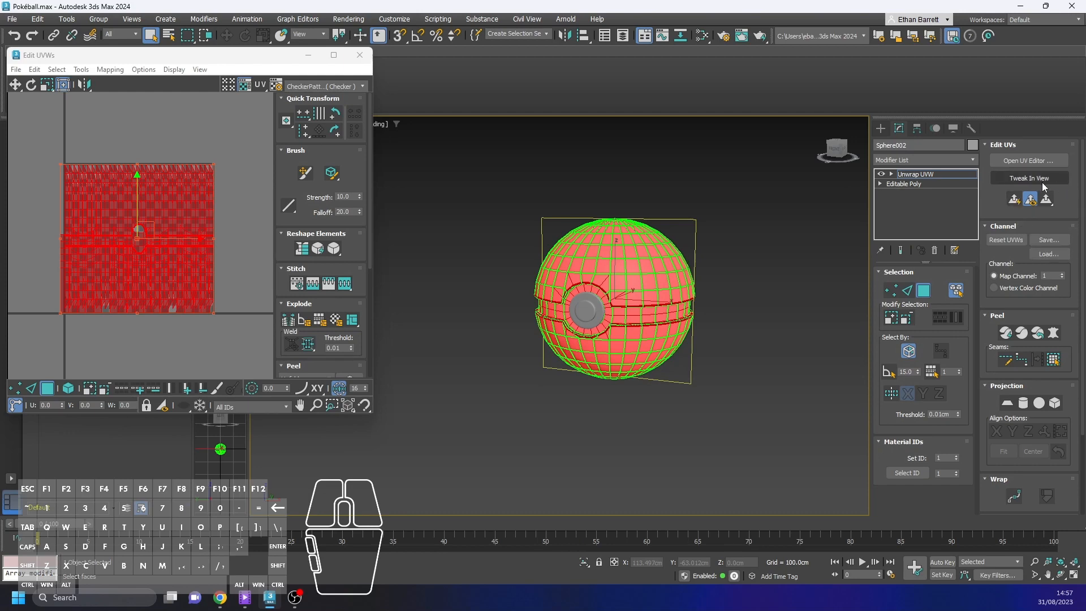
pyautogui.click(1013, 200)
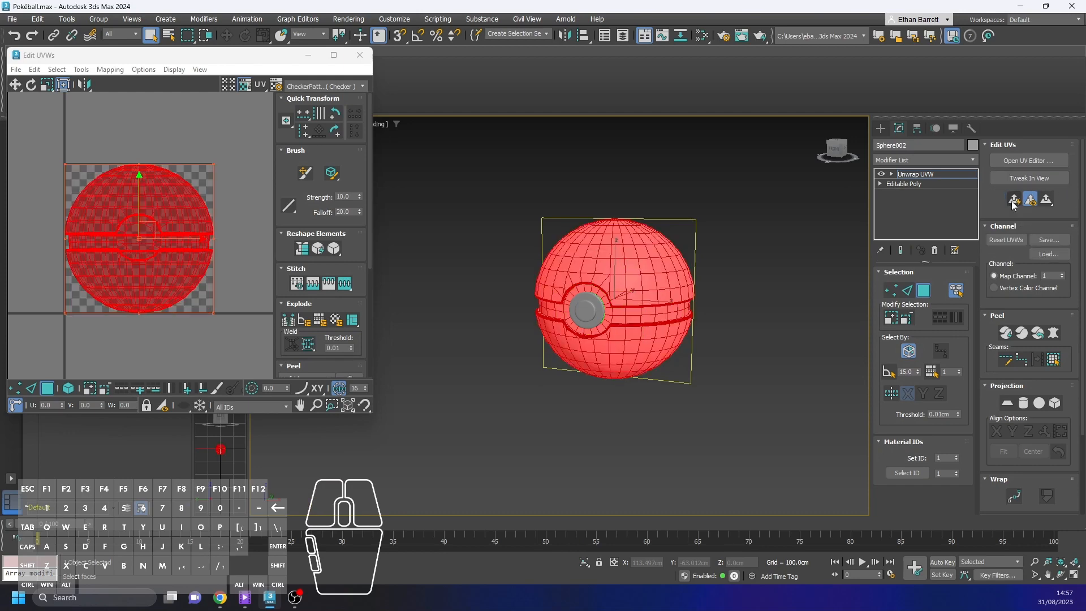
pyautogui.keyDown('alt'); pyautogui.moveTo(798, 282); pyautogui.dragTo(755, 285, button='middle'); pyautogui.keyUp('alt')
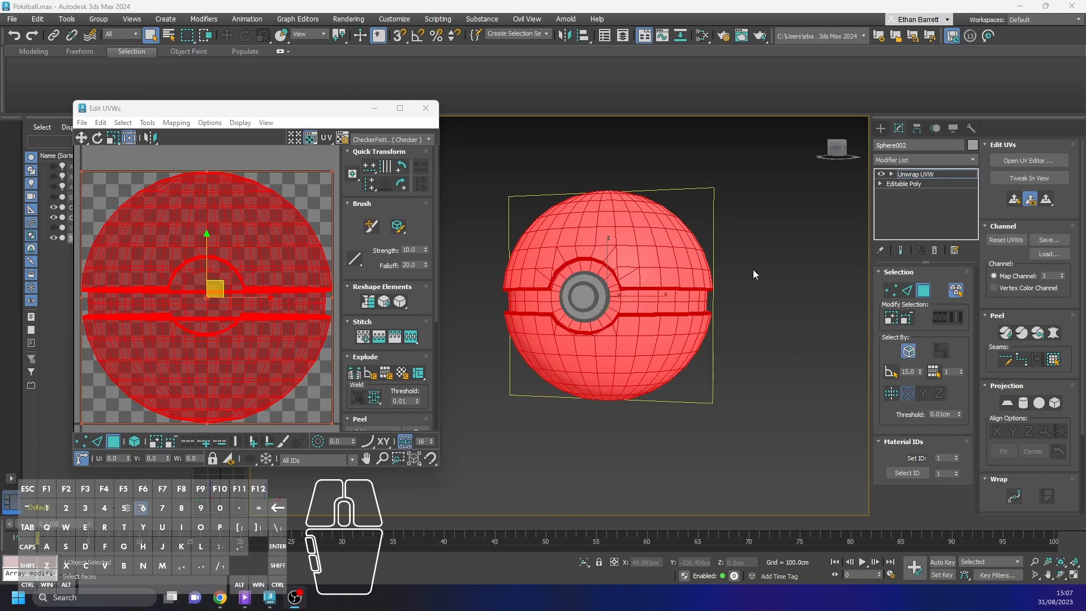
pyautogui.keyDown('alt'); pyautogui.moveTo(753, 270); pyautogui.dragTo(749, 278, button='middle'); pyautogui.keyUp('alt')
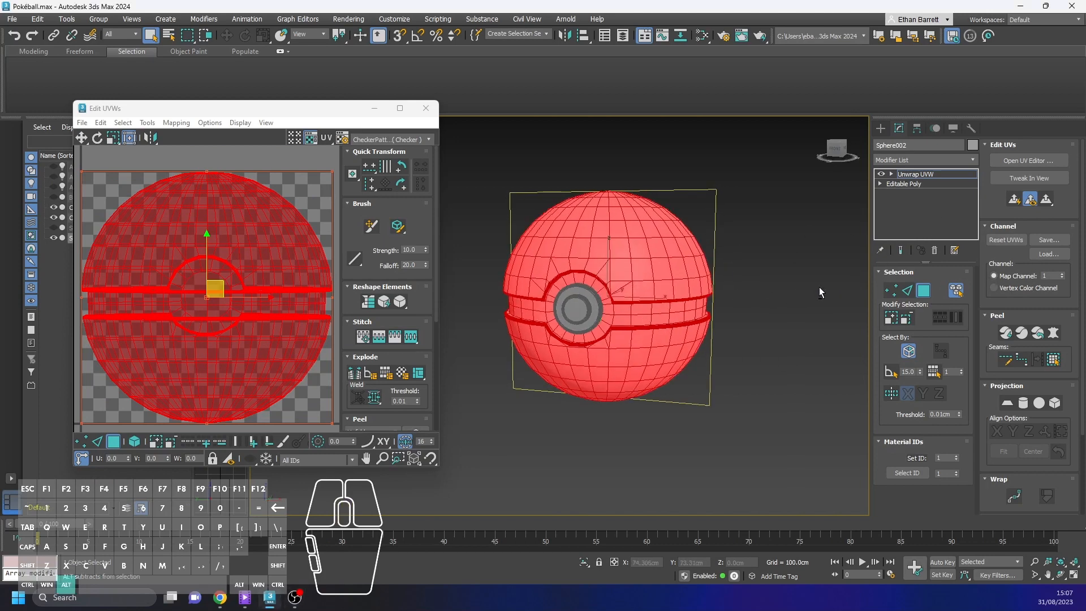
# Switch to edge selection and turn off Select By Element, leaving no edges selected.
pyautogui.click(912, 291)
pyautogui.keyDown('alt'); pyautogui.moveTo(734, 312); pyautogui.dragTo(735, 313, button='middle'); pyautogui.keyUp('alt')
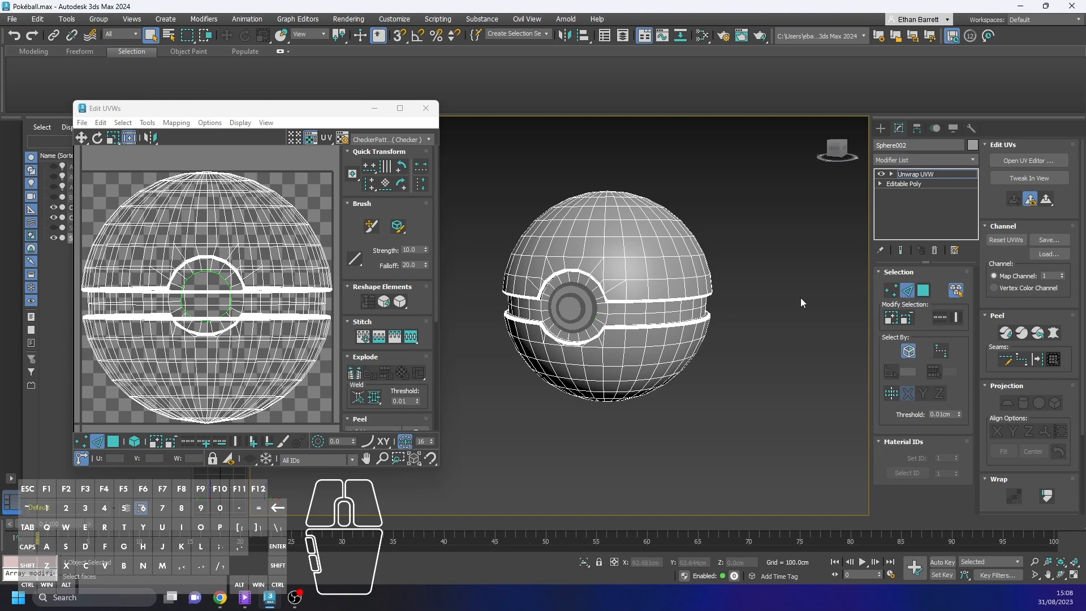
pyautogui.scroll(3, 622, 303)
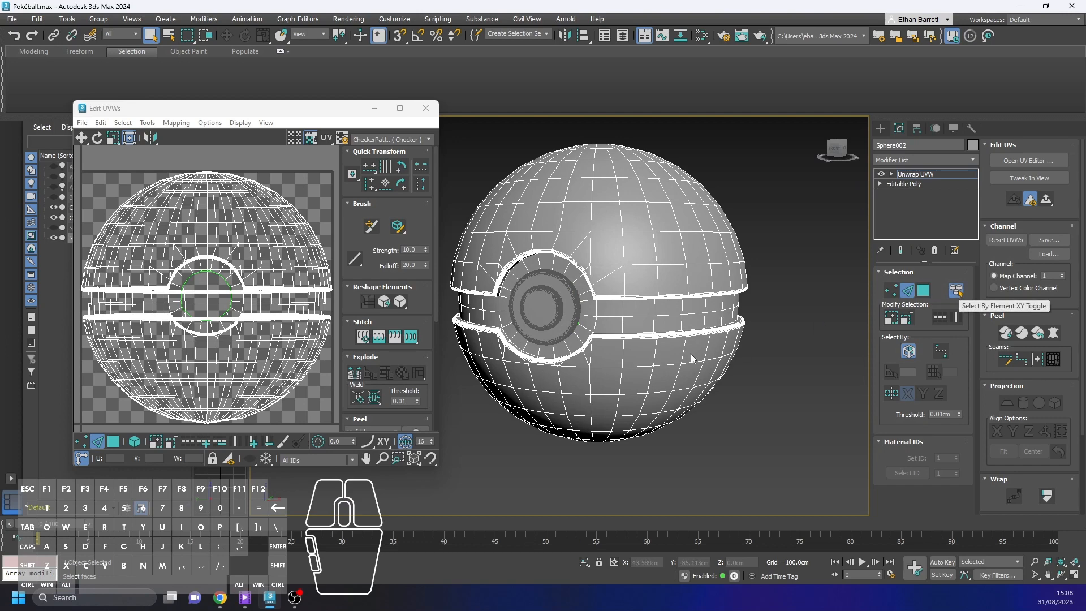
pyautogui.click(735, 248)
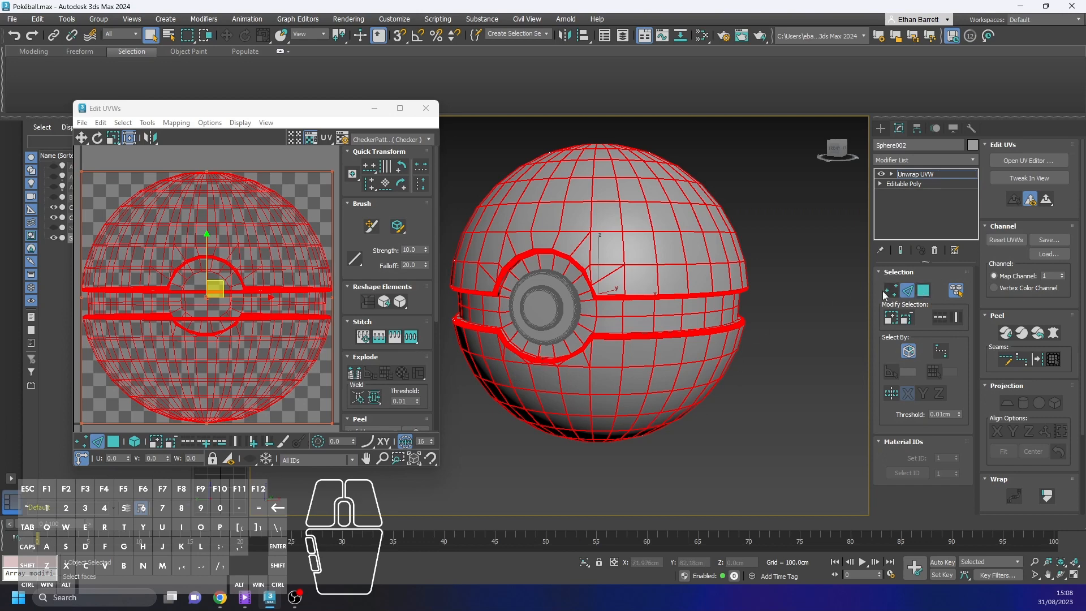
pyautogui.click(768, 317)
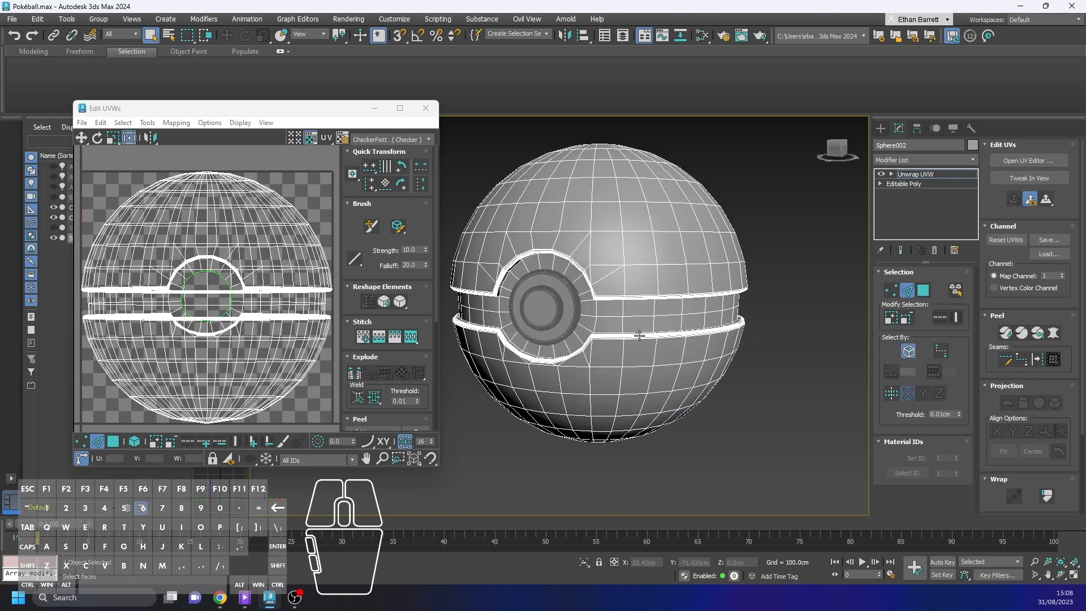
# Select the edge loop running along the middle of the ball's recessed band, and clear the selection.
pyautogui.scroll(3, 627, 340)
pyautogui.scroll(-3, 629, 340)
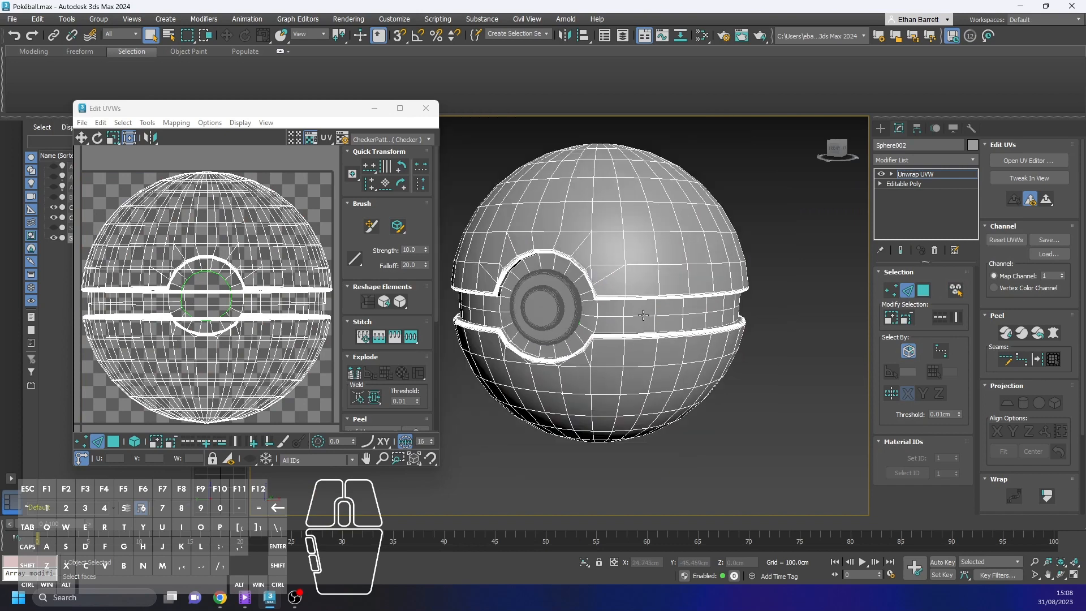
pyautogui.click(643, 315)
pyautogui.click(645, 263)
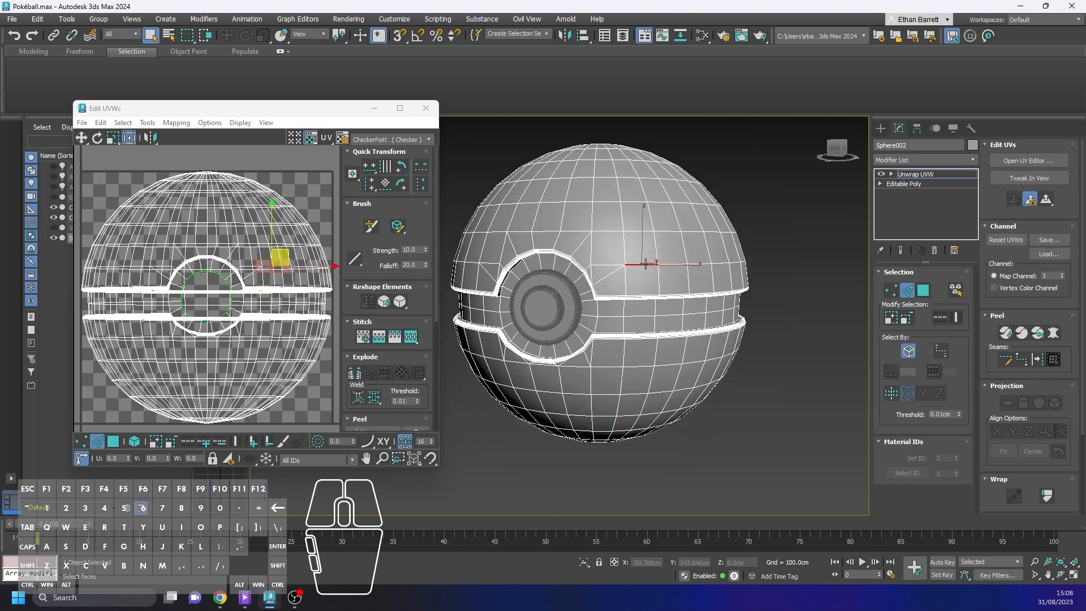
pyautogui.doubleClick(642, 315)
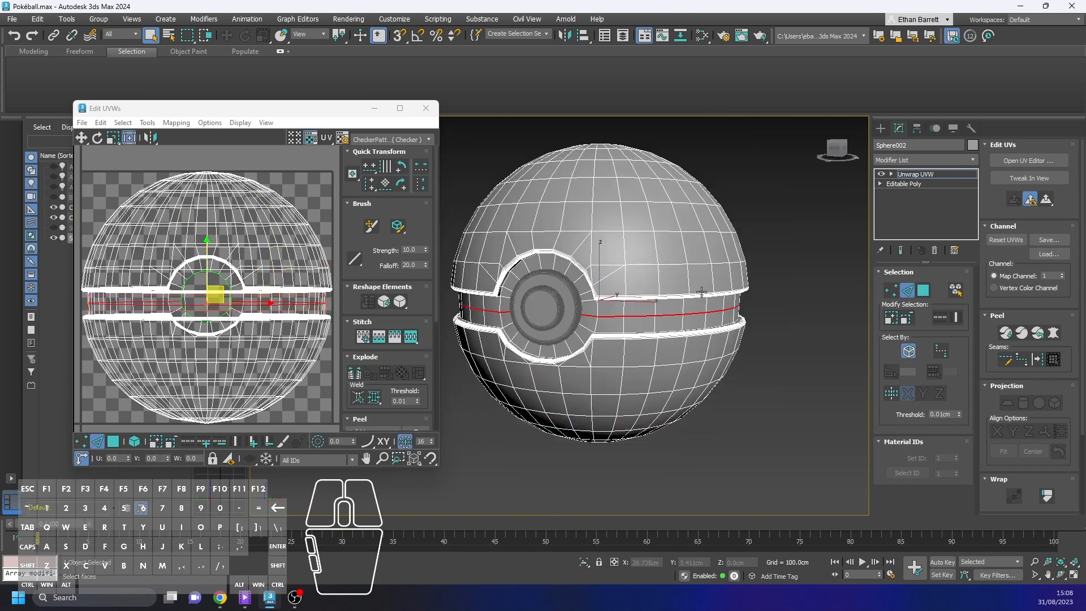
pyautogui.keyDown('alt'); pyautogui.moveTo(782, 371); pyautogui.dragTo(788, 336, button='middle'); pyautogui.keyUp('alt')
pyautogui.click(787, 308)
# Switch to polygon selection and pick single faces on the upper half, the recessed band and the lower half in turn.
pyautogui.click(923, 289)
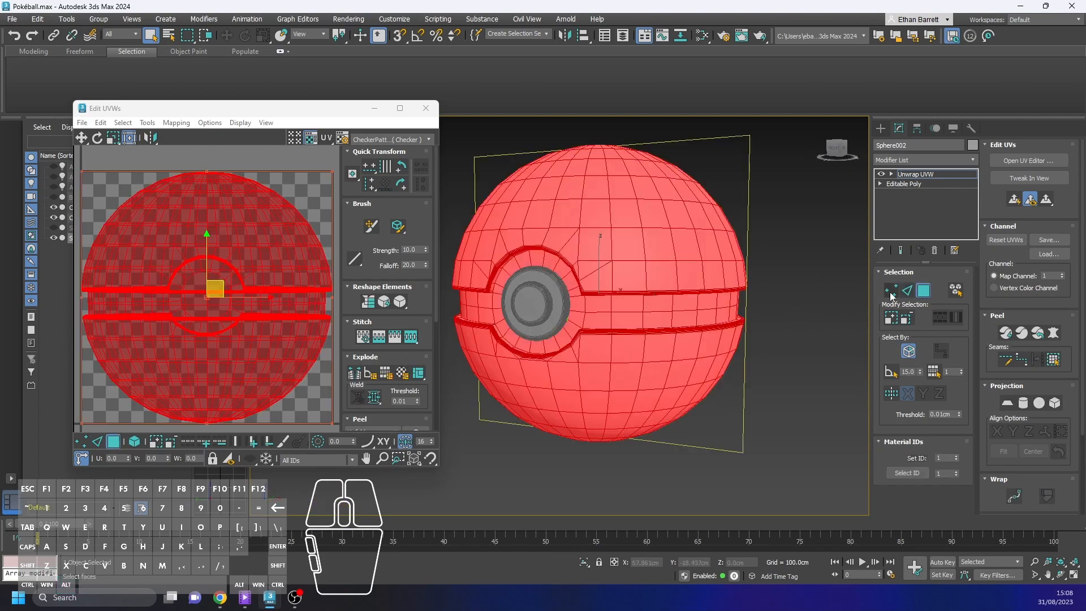
pyautogui.click(800, 307)
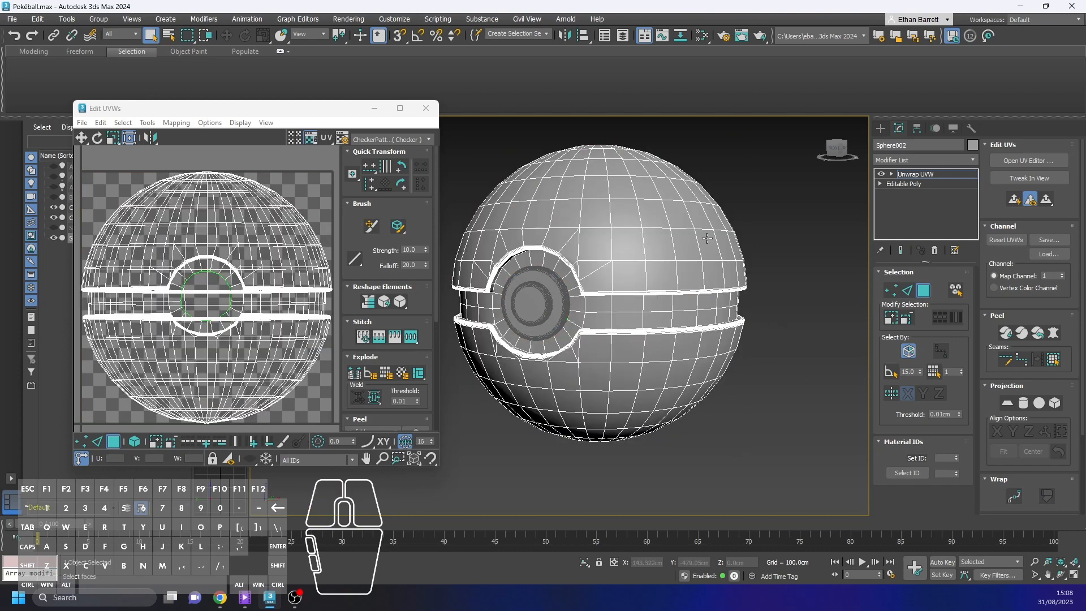
pyautogui.click(616, 184)
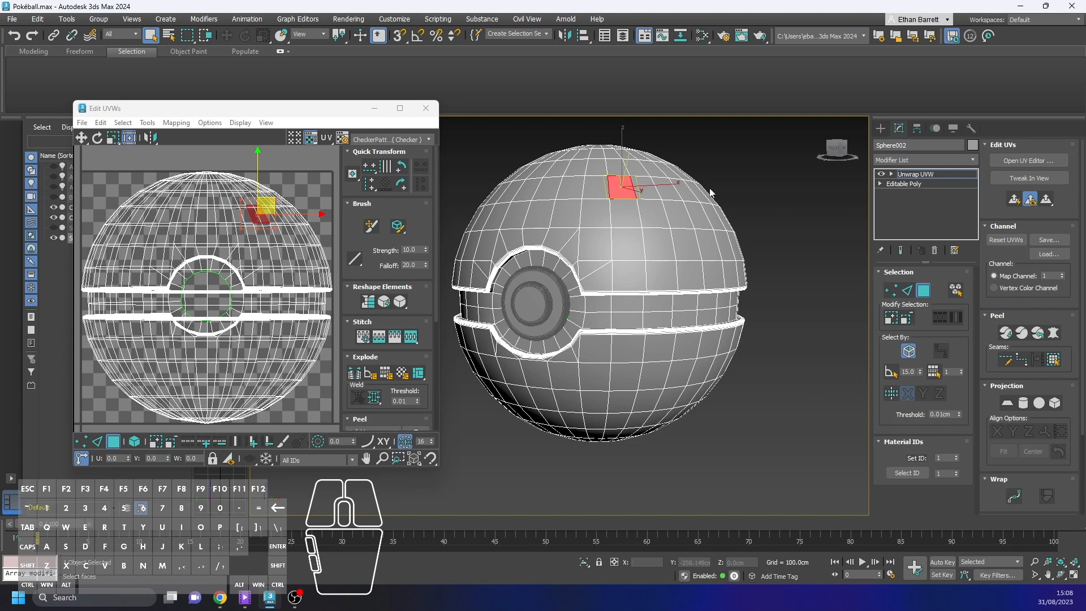
pyautogui.keyDown('alt'); pyautogui.moveTo(776, 328); pyautogui.dragTo(661, 242, button='middle'); pyautogui.keyUp('alt')
pyautogui.click(619, 190)
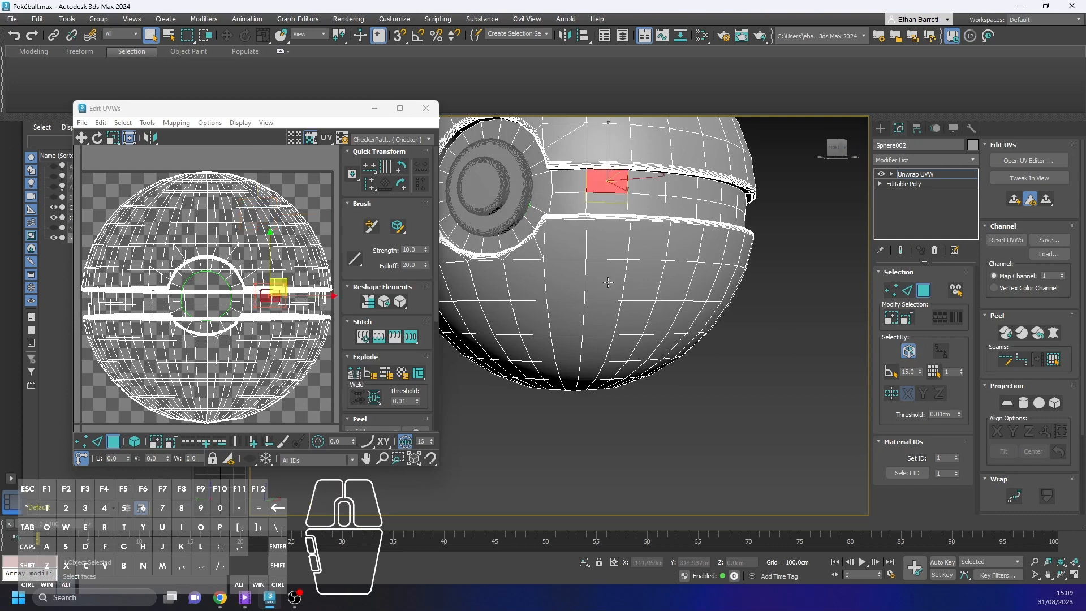
pyautogui.click(619, 283)
pyautogui.moveTo(808, 254); pyautogui.dragTo(589, 215, button='middle')
# Switch to edge selection and select the edge loop along the upper border of the recessed band.
pyautogui.click(905, 289)
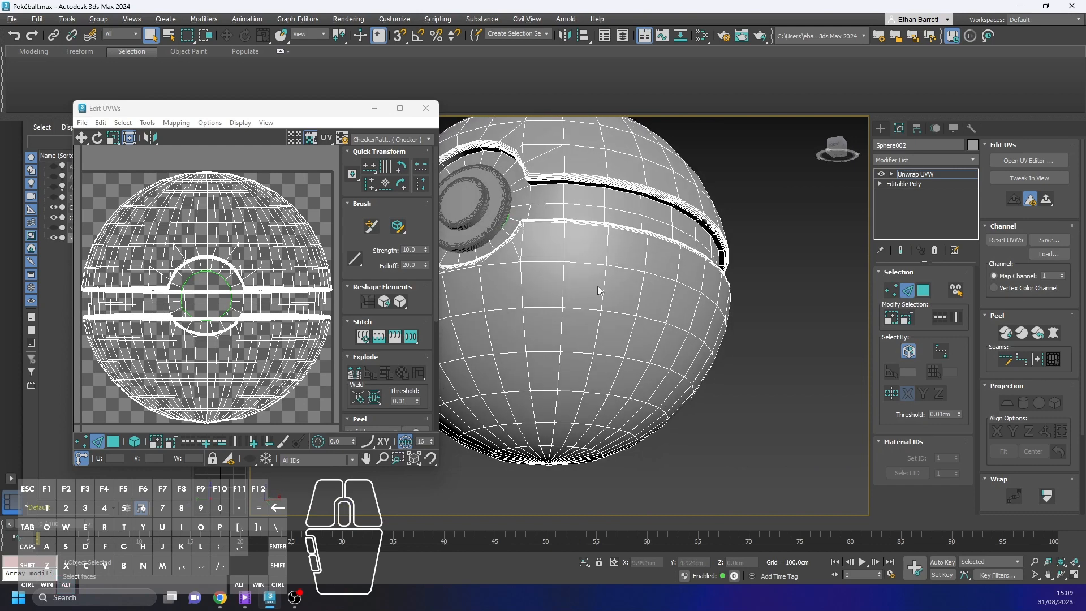
pyautogui.scroll(2, 586, 249)
pyautogui.moveTo(586, 202); pyautogui.dragTo(607, 271, button='middle')
pyautogui.moveTo(607, 271)
pyautogui.keyDown('alt'); pyautogui.mouseDown(button='middle')
pyautogui.moveTo(606, 286)
pyautogui.moveTo(606, 270)
pyautogui.mouseUp(button='middle'); pyautogui.keyUp('alt')
pyautogui.scroll(3, 589, 212)
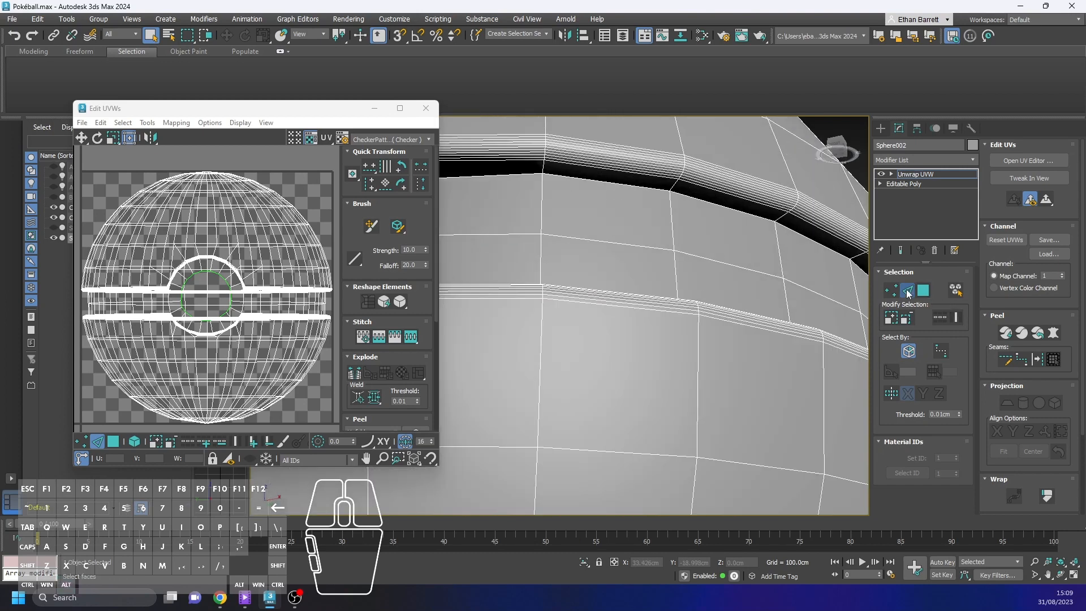
pyautogui.doubleClick(592, 181)
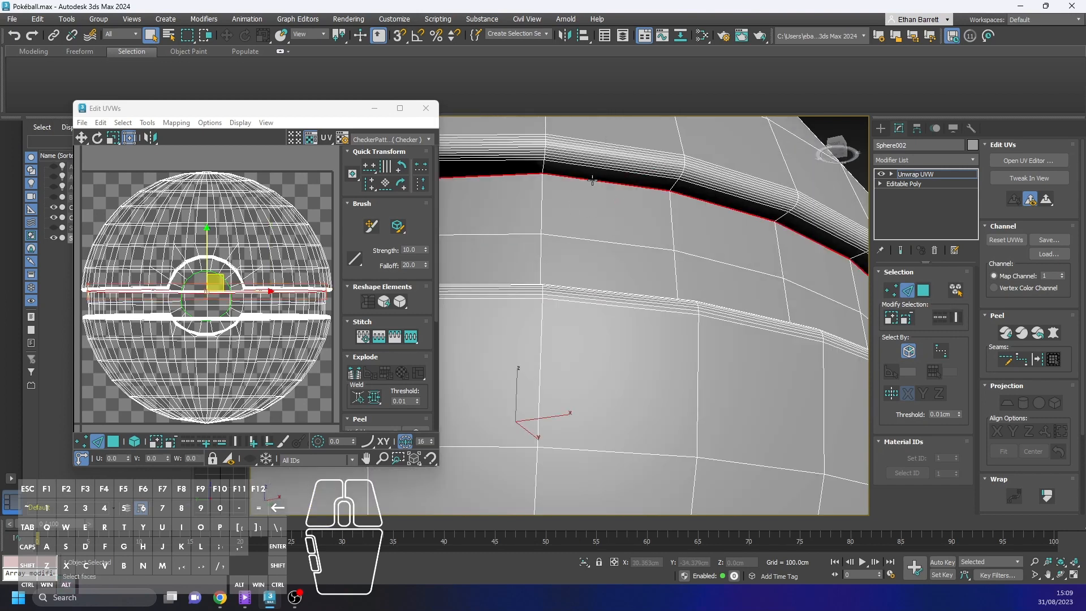
pyautogui.scroll(-6, 521, 204)
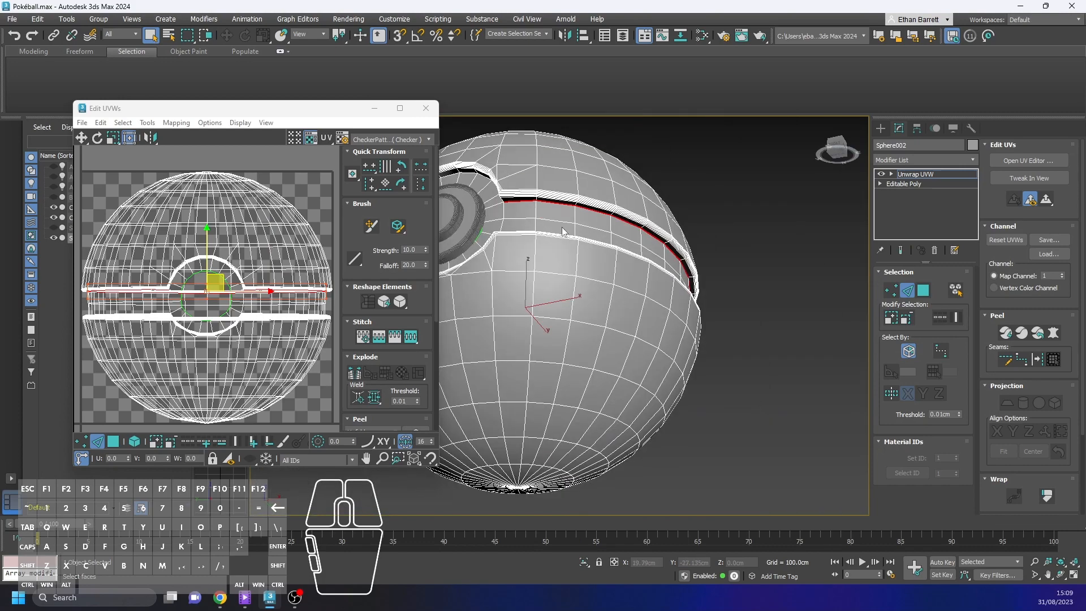
# Add the edge loop along the lower border of the recessed band to the selection.
pyautogui.keyDown('alt'); pyautogui.moveTo(531, 227); pyautogui.dragTo(519, 326, button='middle'); pyautogui.keyUp('alt')
pyautogui.scroll(4, 531, 297)
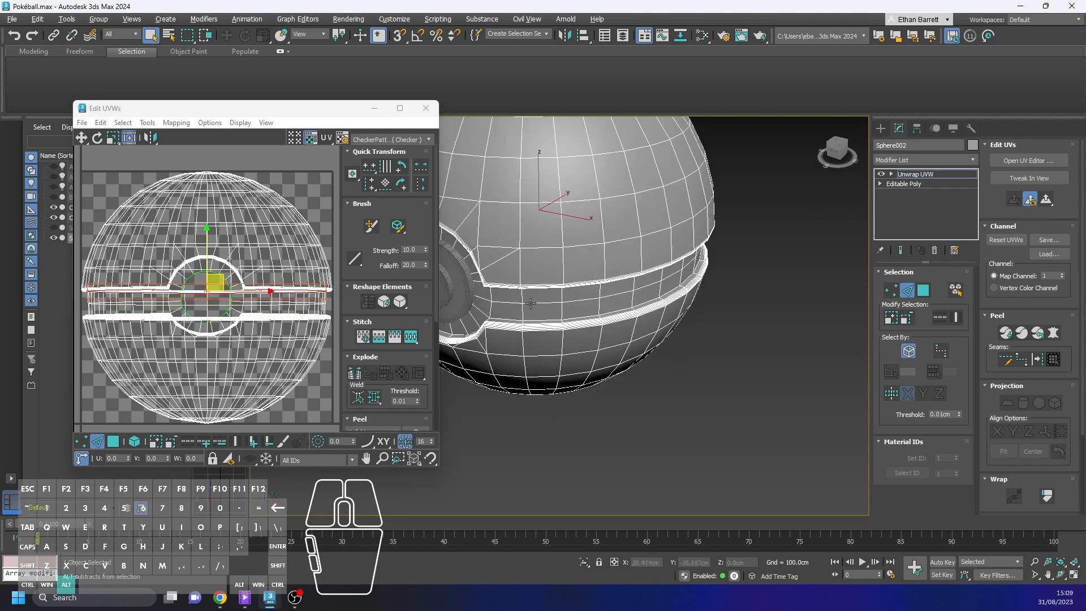
pyautogui.scroll(4, 519, 327)
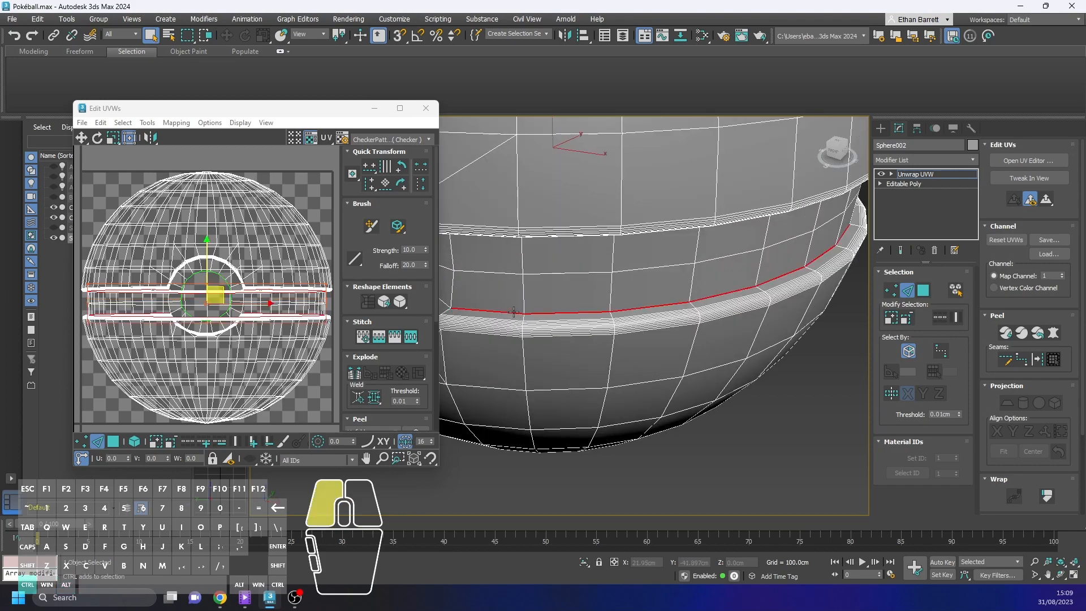
pyautogui.click(513, 311)
# Add the vertical edges closing both ends of the recessed band, where it meets the button ring, to the edge selection.
pyautogui.scroll(-5, 509, 316)
pyautogui.keyDown('alt'); pyautogui.moveTo(504, 321); pyautogui.dragTo(541, 233, button='middle'); pyautogui.keyUp('alt')
pyautogui.scroll(5, 519, 253)
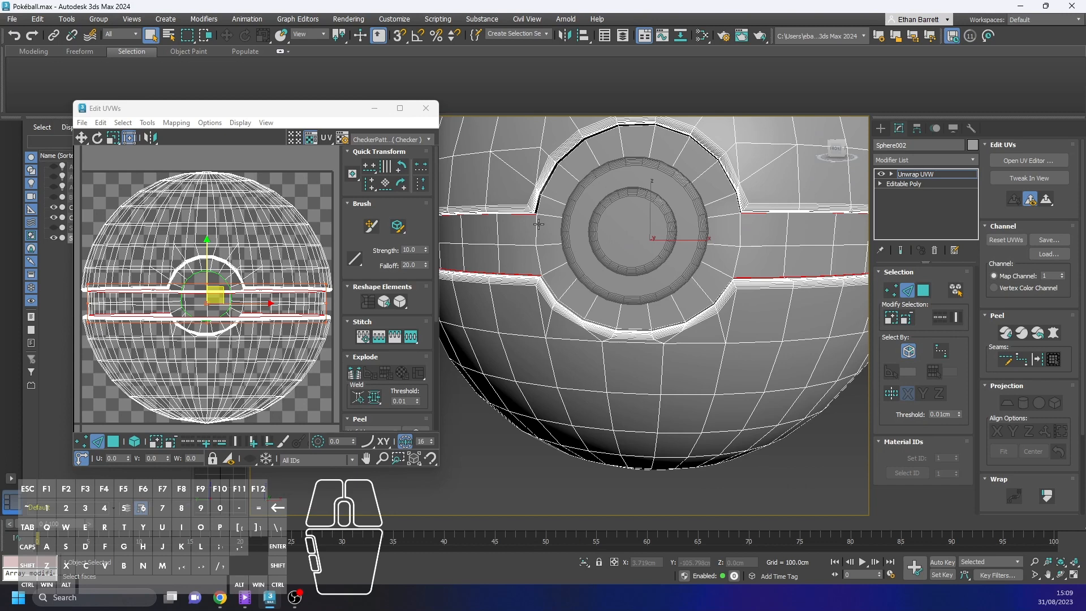
pyautogui.press('ctrl')
pyautogui.scroll(5, 528, 243)
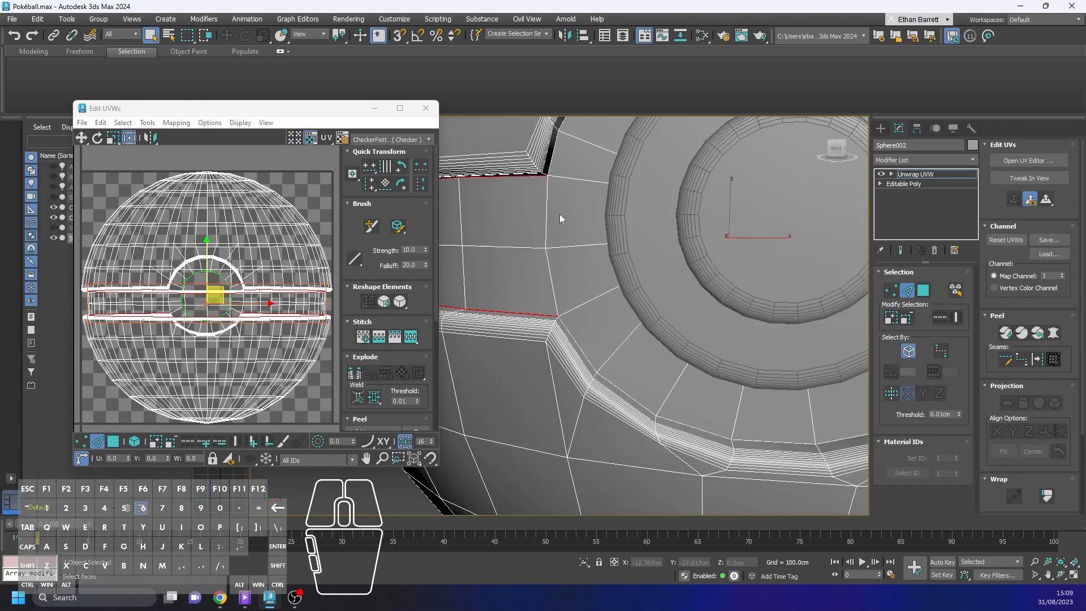
pyautogui.press('ctrl')
pyautogui.keyDown('ctrl'); pyautogui.click(546, 198); pyautogui.keyUp('ctrl')
pyautogui.keyDown('ctrl'); pyautogui.click(550, 269); pyautogui.keyUp('ctrl')
pyautogui.scroll(-5, 549, 269)
pyautogui.moveTo(723, 271); pyautogui.dragTo(656, 242, button='middle')
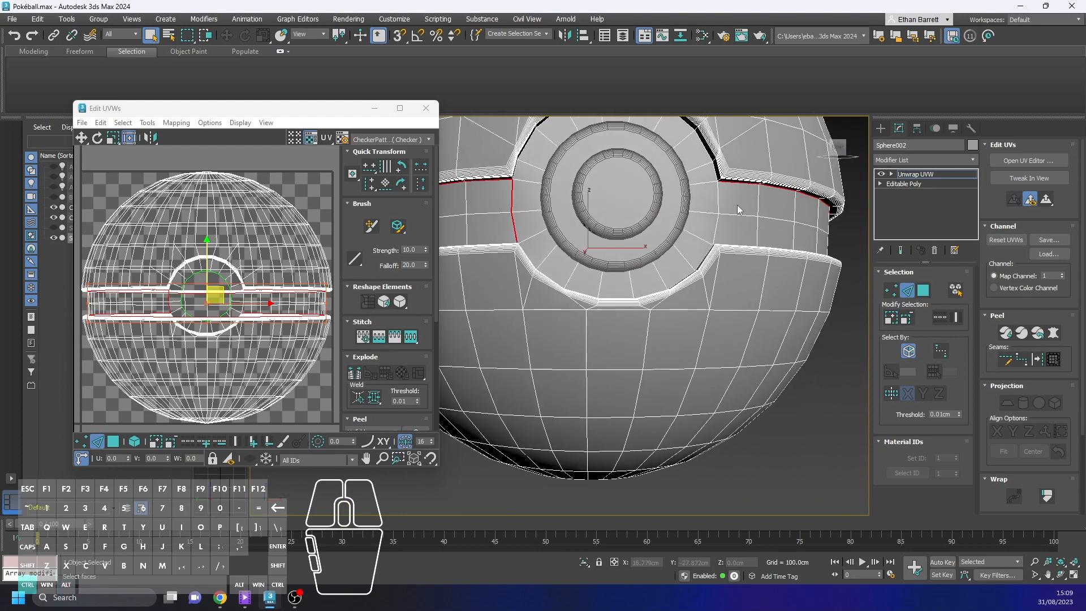
pyautogui.keyDown('ctrl'); pyautogui.click(727, 203); pyautogui.keyUp('ctrl')
# Break the UVs along the selected border edges of the recessed band.
pyautogui.scroll(-6, 717, 221)
pyautogui.keyDown('alt'); pyautogui.moveTo(696, 263); pyautogui.dragTo(607, 317, button='middle'); pyautogui.keyUp('alt')
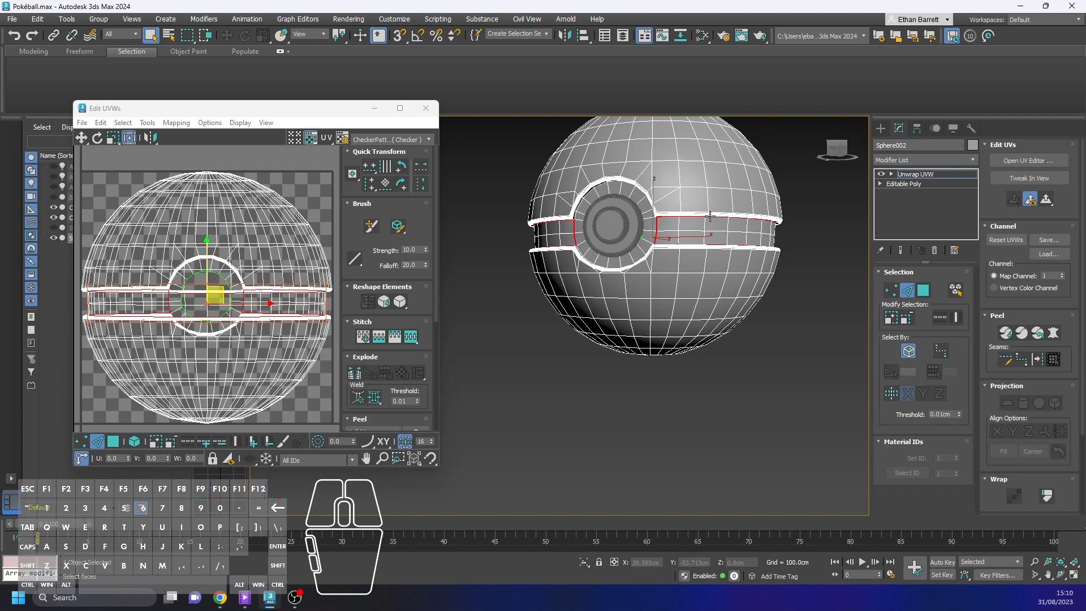
pyautogui.moveTo(280, 108)
pyautogui.mouseDown()
pyautogui.moveTo(291, 123)
pyautogui.moveTo(264, 109)
pyautogui.mouseUp()
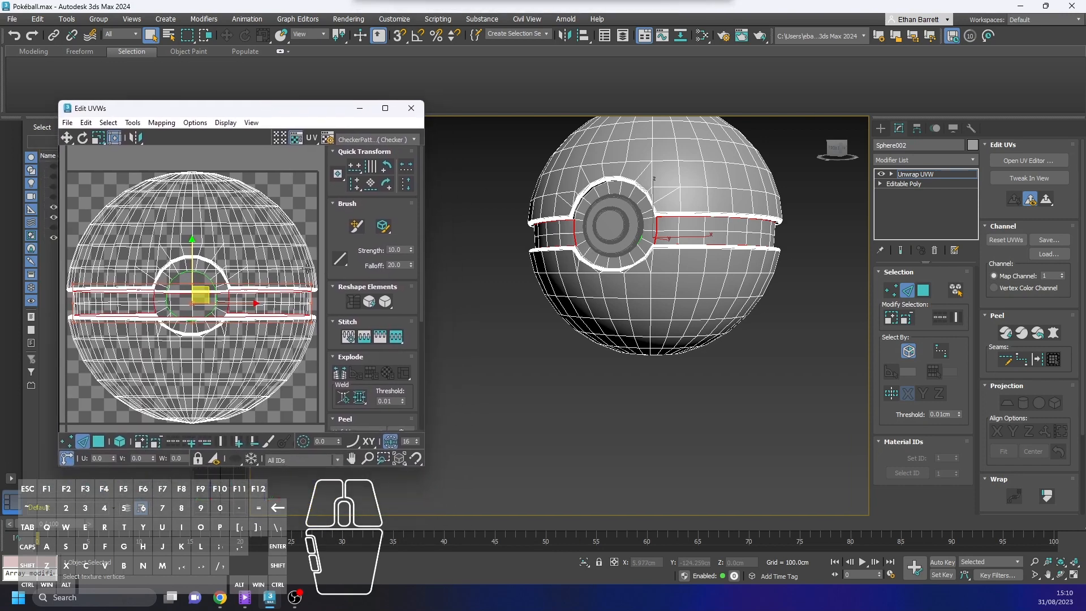
pyautogui.click(342, 376)
# Hide Cylinder002 and Cylinder001 to examine the opening in the sphere behind the button.
pyautogui.moveTo(741, 405); pyautogui.dragTo(739, 356, button='middle')
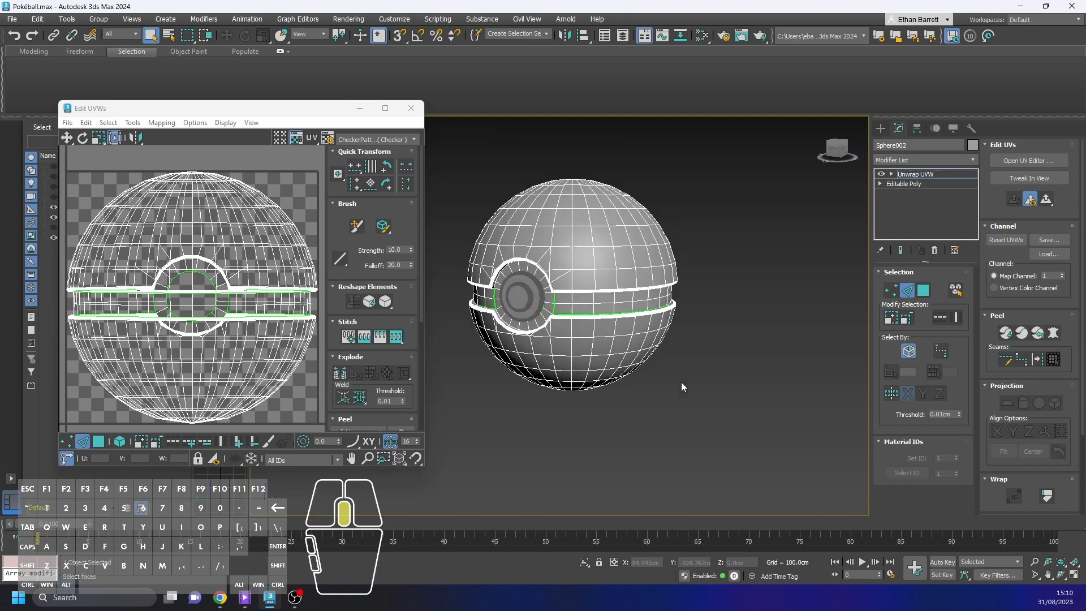
pyautogui.keyDown('alt'); pyautogui.moveTo(666, 341); pyautogui.dragTo(716, 357, button='middle'); pyautogui.keyUp('alt')
pyautogui.scroll(4, 543, 274)
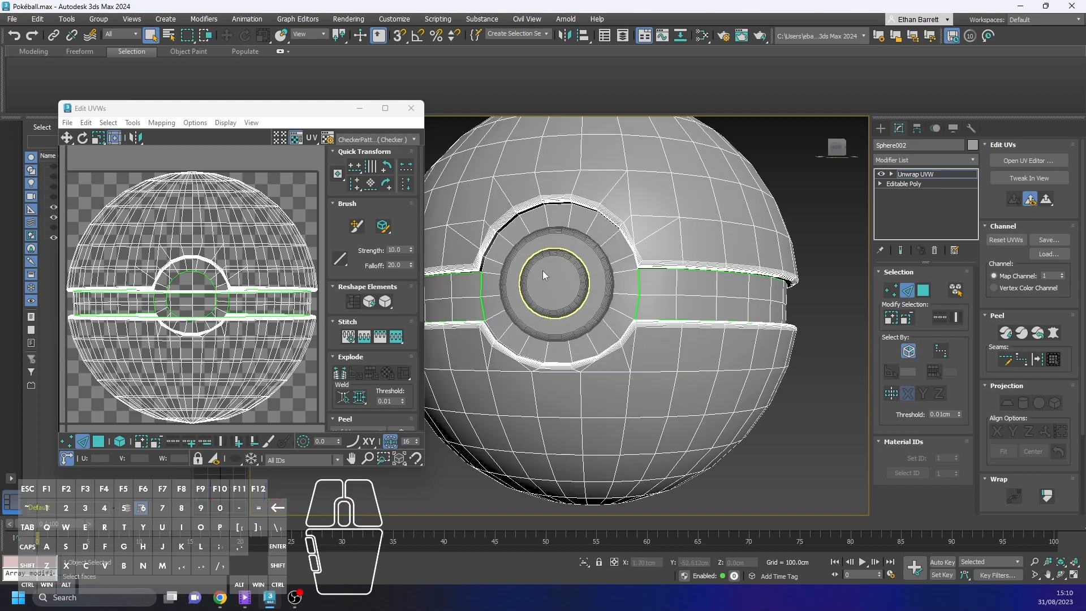
pyautogui.keyDown('alt'); pyautogui.moveTo(513, 300); pyautogui.dragTo(485, 281, button='middle'); pyautogui.keyUp('alt')
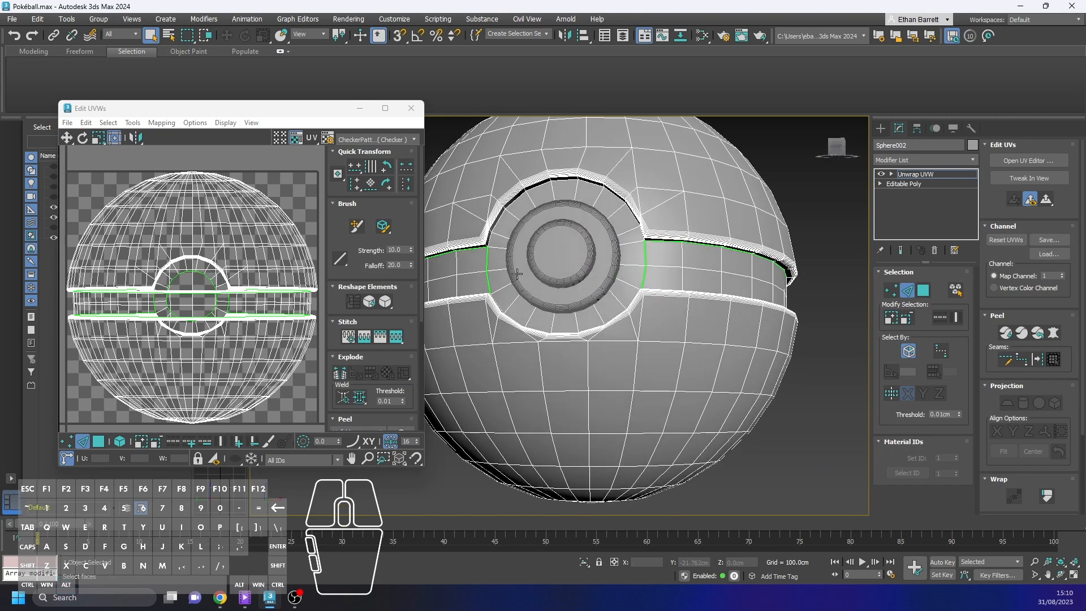
pyautogui.keyDown('alt'); pyautogui.moveTo(559, 266); pyautogui.dragTo(526, 264, button='middle'); pyautogui.keyUp('alt')
pyautogui.moveTo(326, 103); pyautogui.dragTo(352, 213)
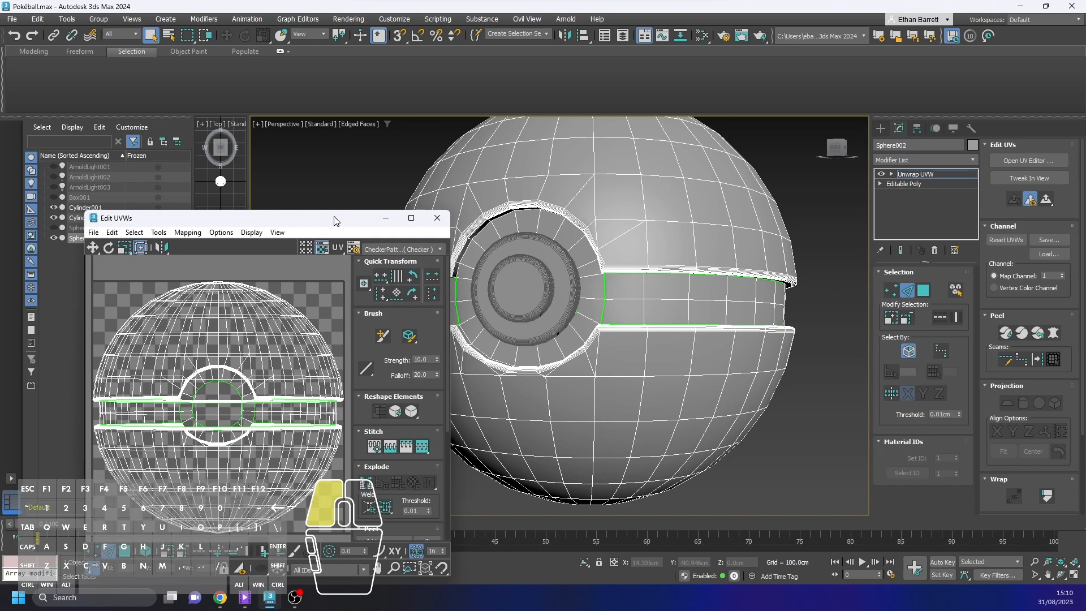
pyautogui.click(55, 217)
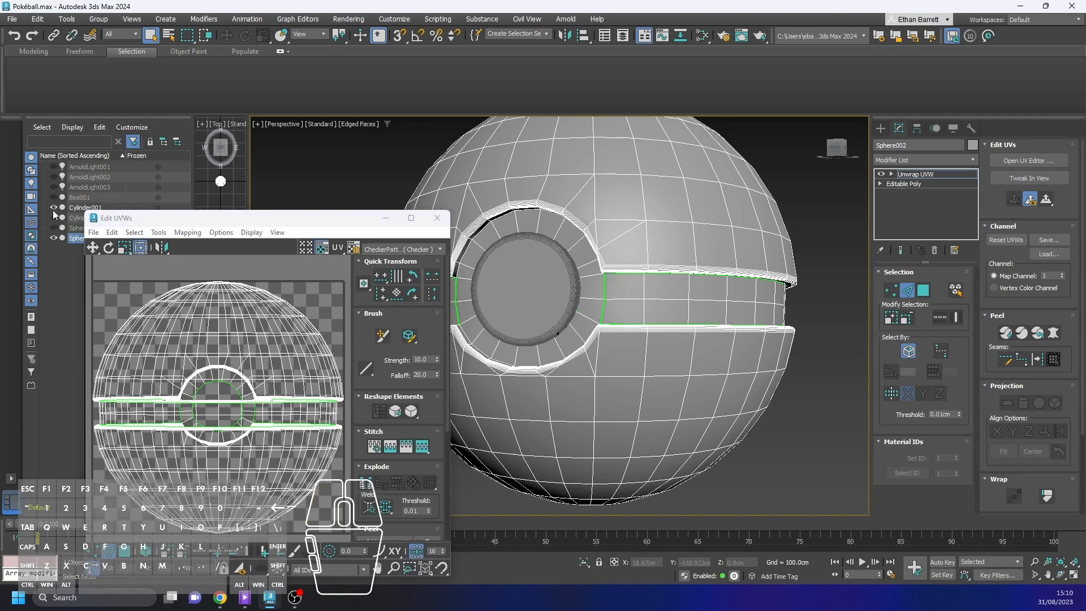
pyautogui.click(53, 207)
pyautogui.moveTo(320, 229); pyautogui.dragTo(284, 232)
pyautogui.moveTo(644, 338); pyautogui.dragTo(695, 335, button='middle')
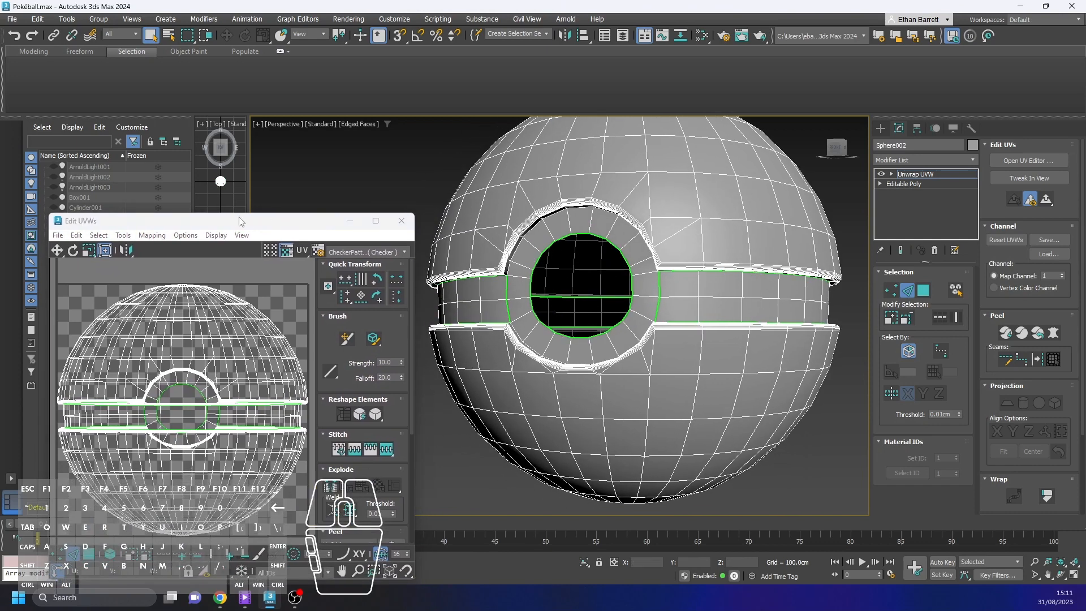
# Unhide Cylinder002 and Cylinder001 so the button parts are shown again.
pyautogui.moveTo(254, 221); pyautogui.dragTo(296, 256)
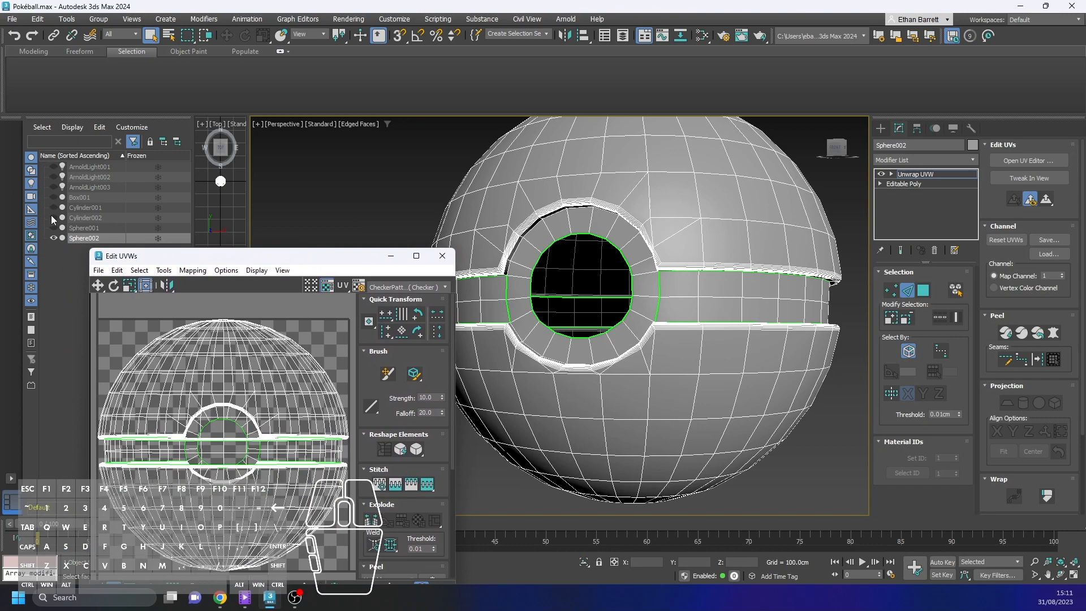
pyautogui.click(51, 214)
pyautogui.click(54, 207)
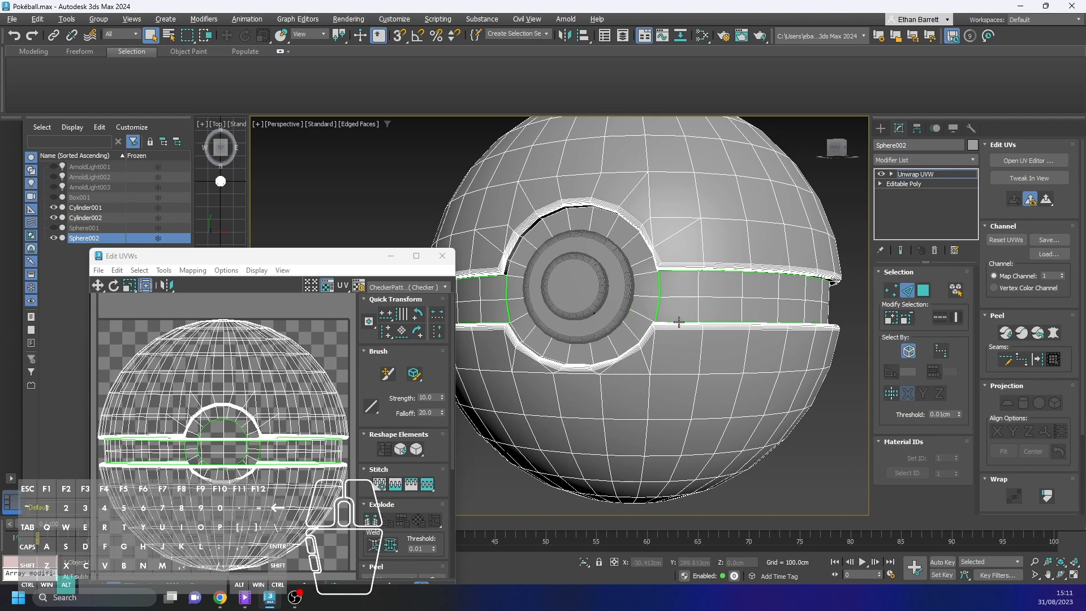
# Select the edge loop along the upper arc of the recess surrounding the button.
pyautogui.keyDown('alt'); pyautogui.moveTo(679, 321); pyautogui.dragTo(708, 310, button='middle'); pyautogui.keyUp('alt')
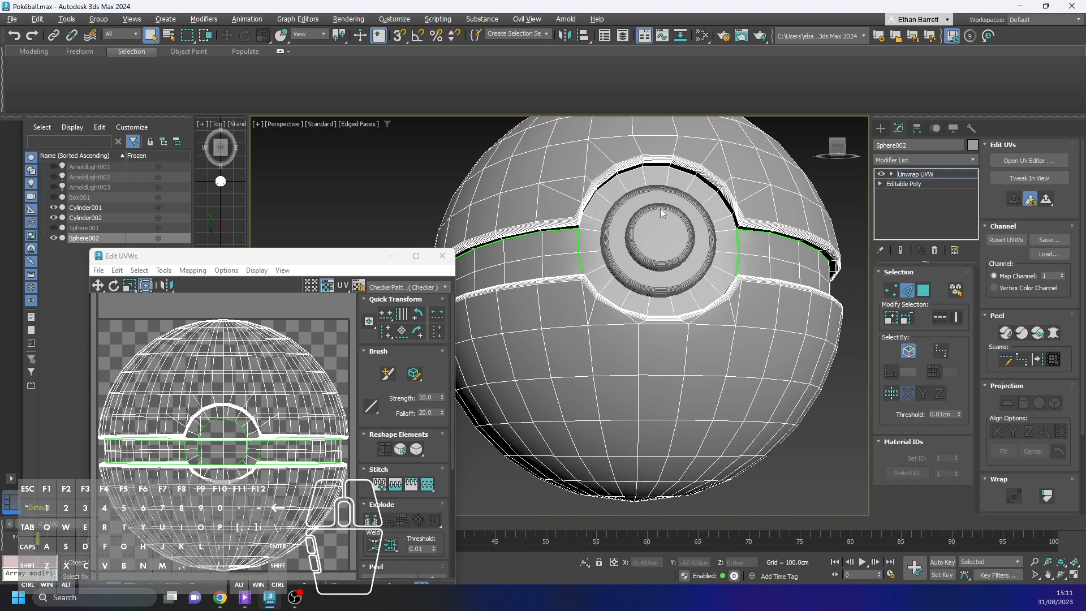
pyautogui.scroll(4, 593, 205)
pyautogui.keyDown('alt'); pyautogui.moveTo(587, 217); pyautogui.dragTo(567, 170, button='middle'); pyautogui.keyUp('alt')
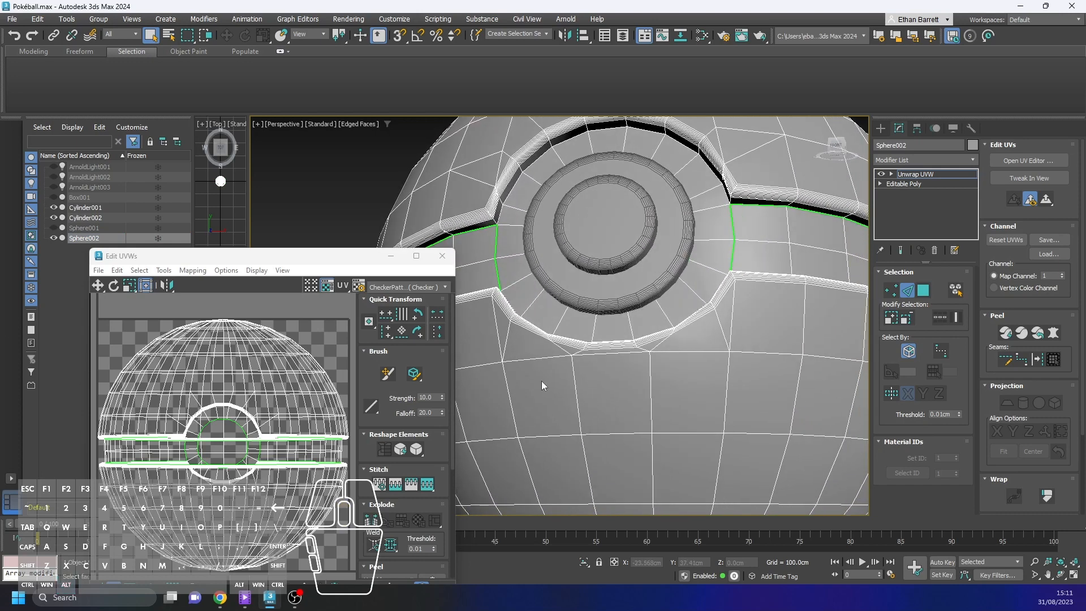
pyautogui.moveTo(317, 258); pyautogui.dragTo(265, 171)
pyautogui.scroll(3, 634, 232)
pyautogui.moveTo(633, 232); pyautogui.dragTo(656, 327, button='middle')
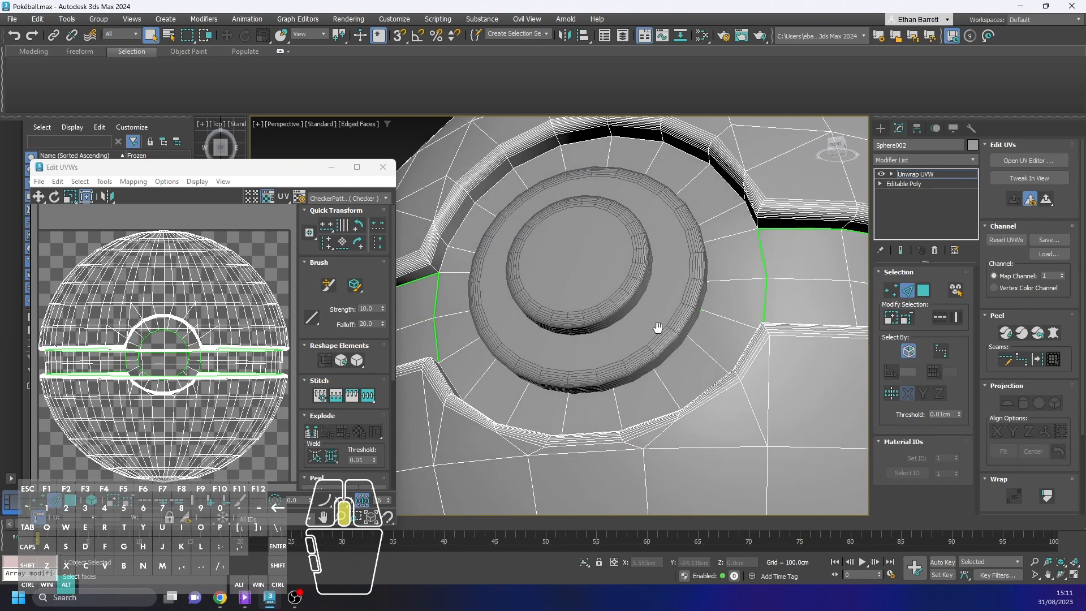
pyautogui.click(443, 256)
pyautogui.scroll(-5, 473, 287)
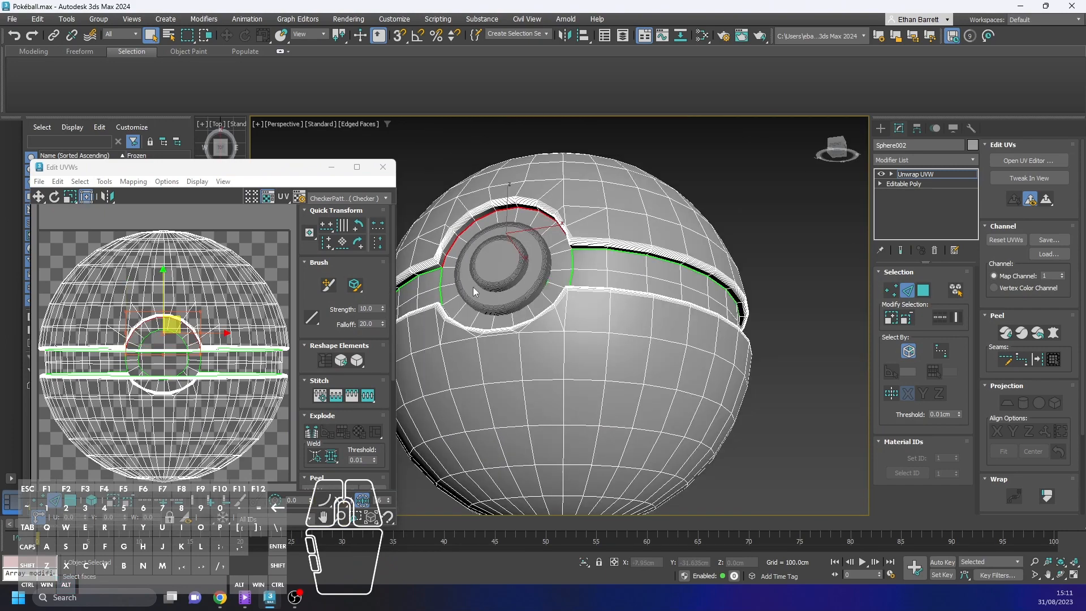
# Add the edge loop along the lower arc of the recess surrounding the button to the selection.
pyautogui.keyDown('alt'); pyautogui.moveTo(473, 287); pyautogui.dragTo(543, 375, button='middle'); pyautogui.keyUp('alt')
pyautogui.scroll(5, 571, 240)
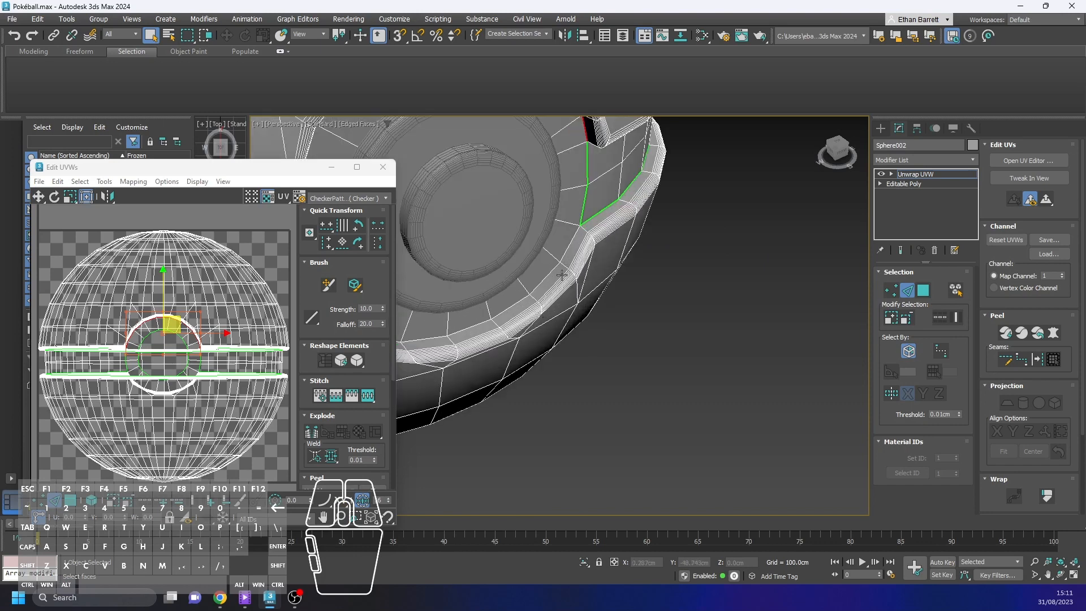
pyautogui.keyDown('ctrl'); pyautogui.click(573, 239); pyautogui.keyUp('ctrl')
pyautogui.scroll(-5, 573, 239)
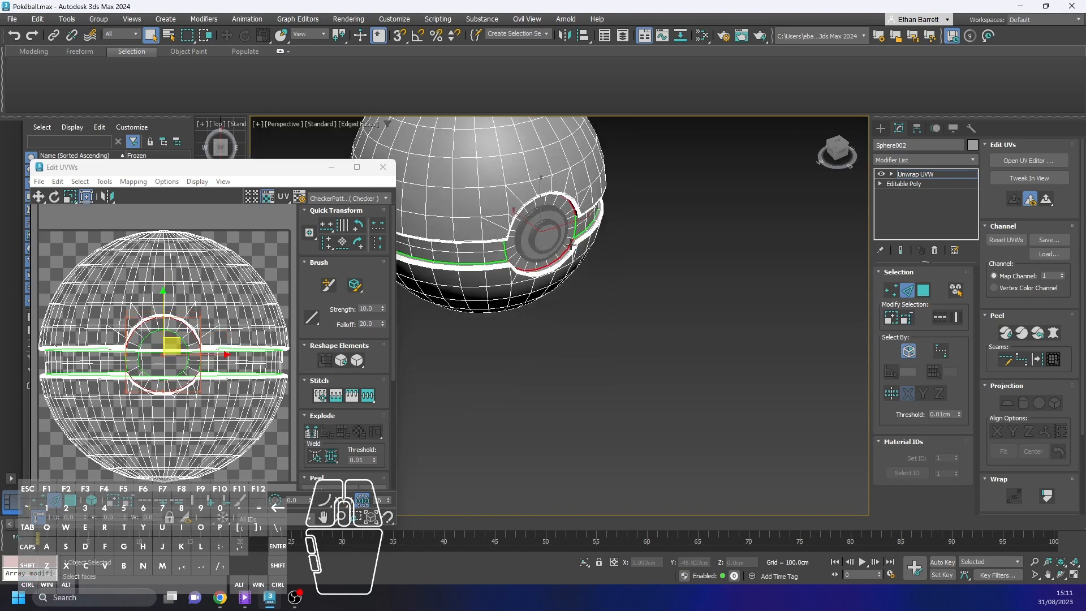
# Break the UVs along the selected upper and lower arcs around the button.
pyautogui.keyDown('alt'); pyautogui.moveTo(562, 260); pyautogui.dragTo(511, 206, button='middle'); pyautogui.keyUp('alt')
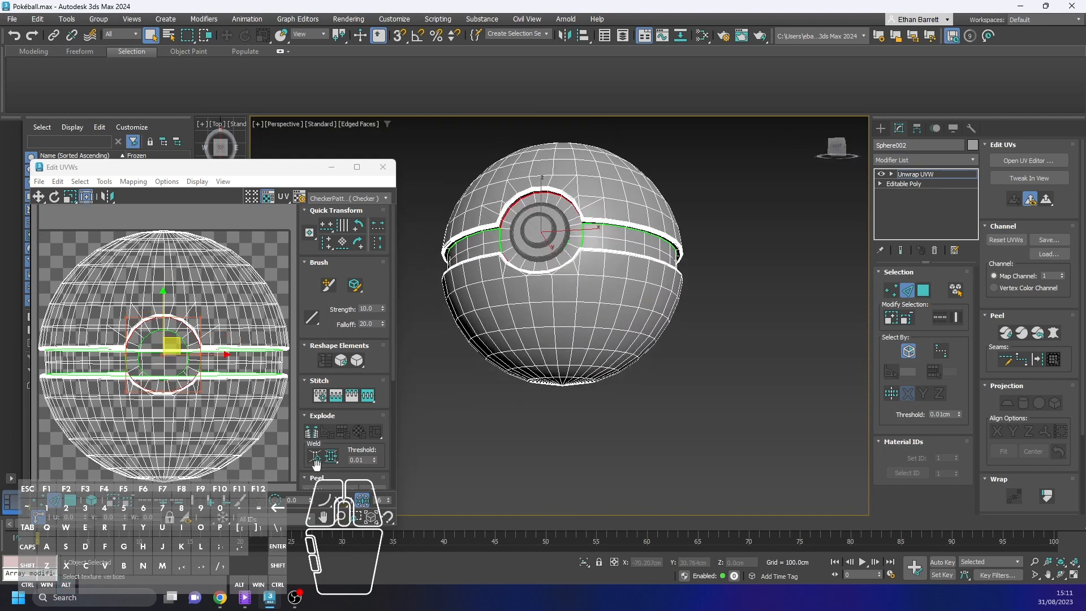
pyautogui.click(313, 438)
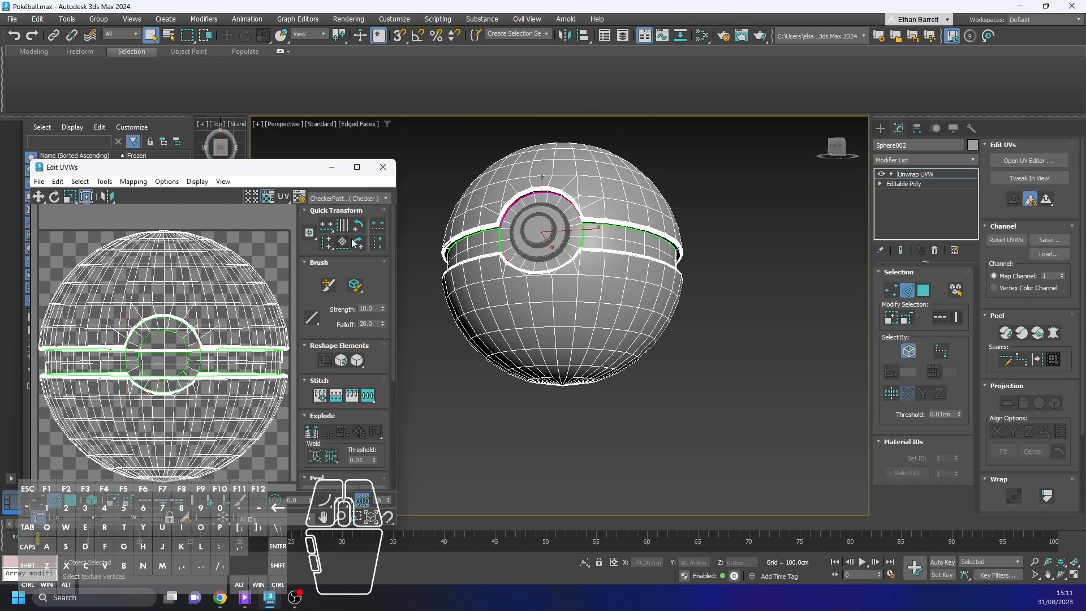
pyautogui.keyDown('alt'); pyautogui.moveTo(779, 393); pyautogui.dragTo(742, 344, button='middle'); pyautogui.keyUp('alt')
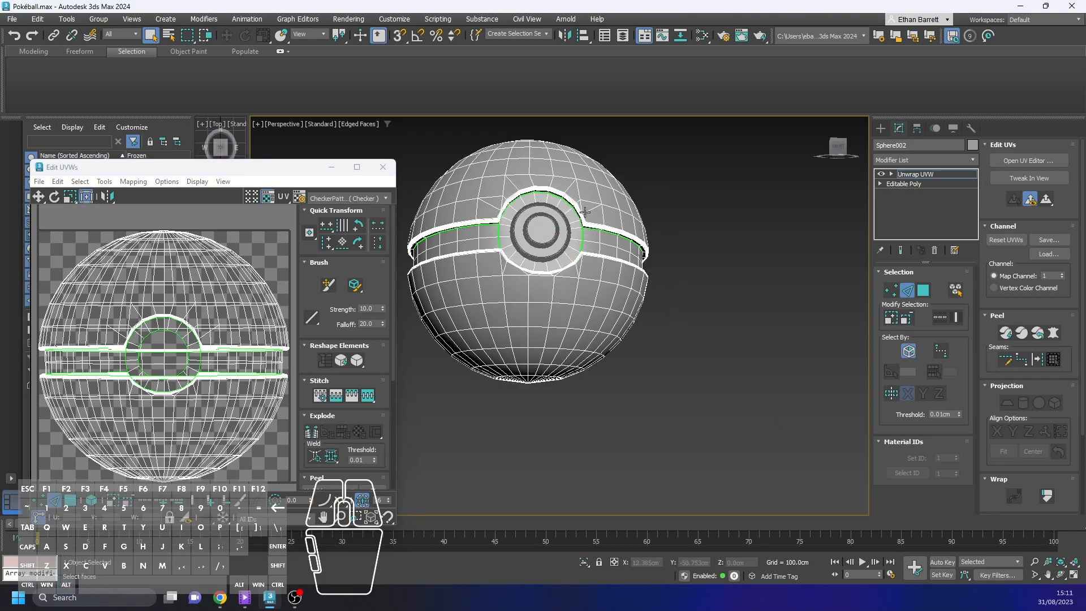
pyautogui.keyDown('alt'); pyautogui.moveTo(584, 211); pyautogui.dragTo(493, 281, button='middle'); pyautogui.keyUp('alt')
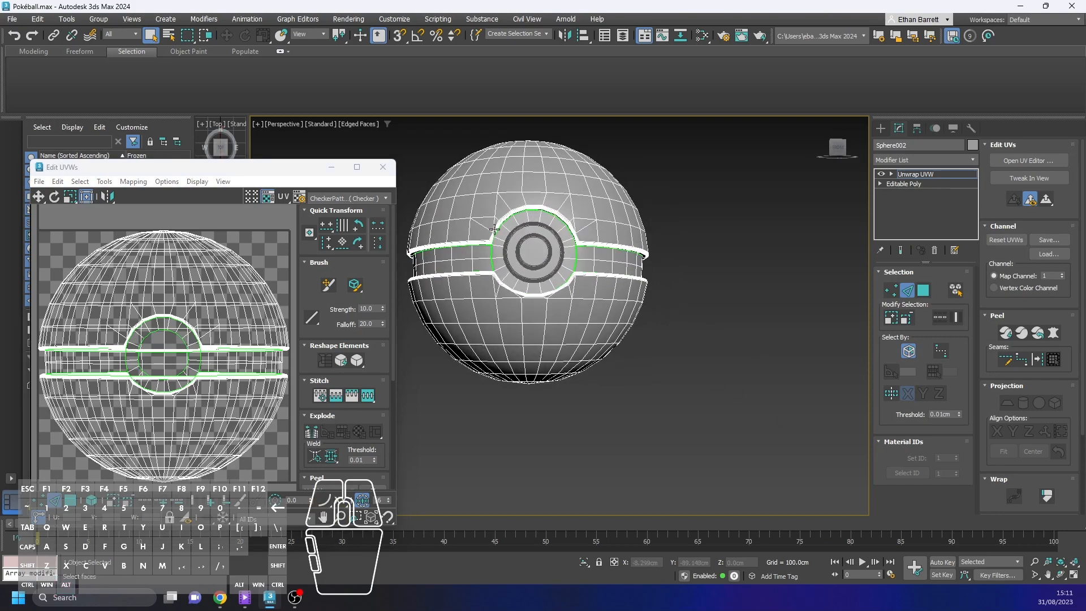
pyautogui.moveTo(603, 242)
pyautogui.keyDown('alt'); pyautogui.mouseDown(button='middle')
pyautogui.moveTo(622, 243)
pyautogui.moveTo(543, 213)
pyautogui.moveTo(553, 210)
pyautogui.moveTo(566, 249)
pyautogui.moveTo(599, 237)
pyautogui.moveTo(699, 252)
pyautogui.moveTo(650, 282)
pyautogui.moveTo(681, 305)
pyautogui.moveTo(686, 328)
pyautogui.moveTo(703, 243)
pyautogui.moveTo(687, 249)
pyautogui.moveTo(702, 253)
pyautogui.moveTo(705, 237)
pyautogui.moveTo(773, 251)
pyautogui.moveTo(707, 291)
pyautogui.moveTo(680, 328)
pyautogui.moveTo(664, 286)
pyautogui.moveTo(616, 242)
pyautogui.mouseUp(button='middle'); pyautogui.keyUp('alt')
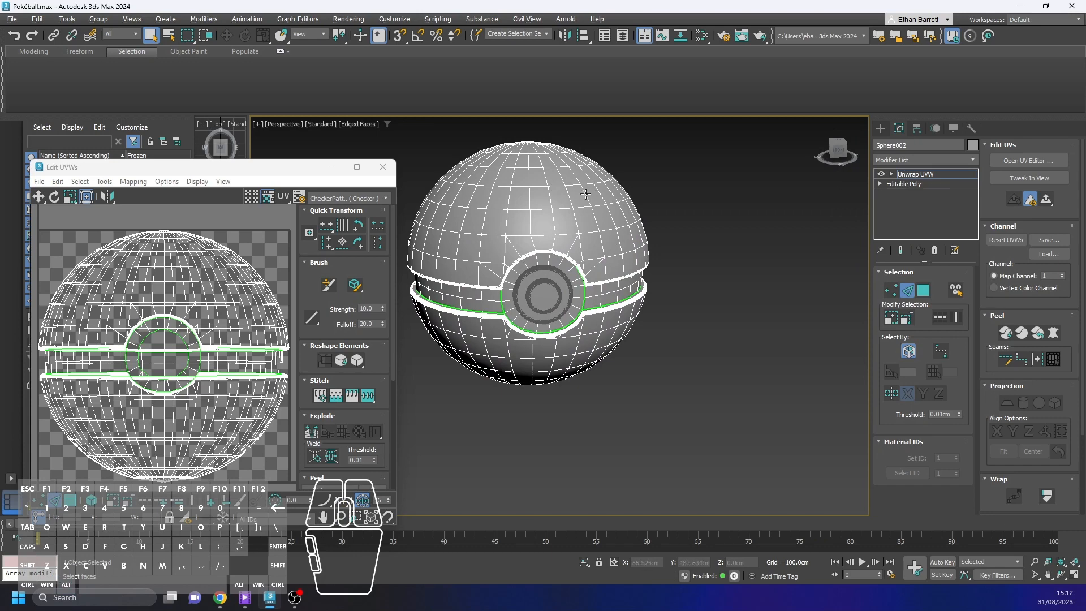
# Switch to polygon selection and pick single faces alternately on the lower and upper halves of the ball.
pyautogui.click(923, 289)
pyautogui.click(599, 336)
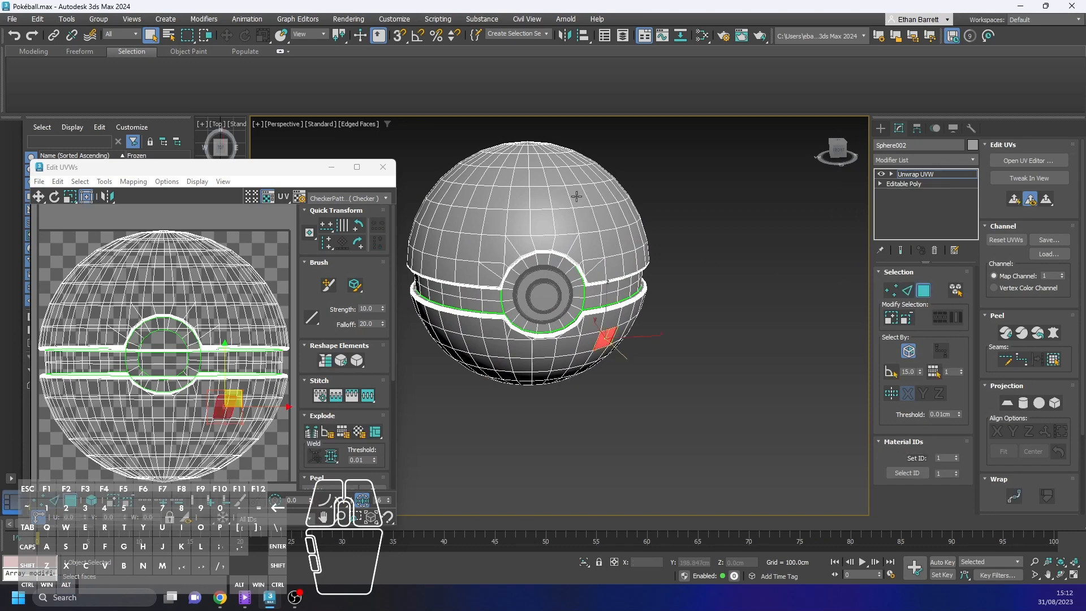
pyautogui.click(597, 196)
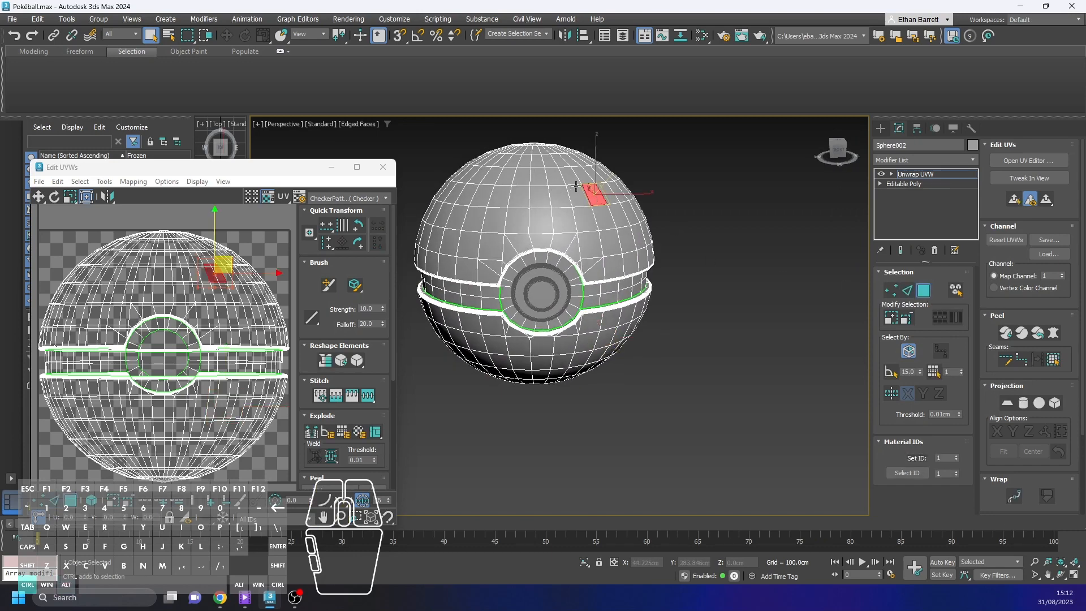
pyautogui.click(601, 340)
pyautogui.click(568, 199)
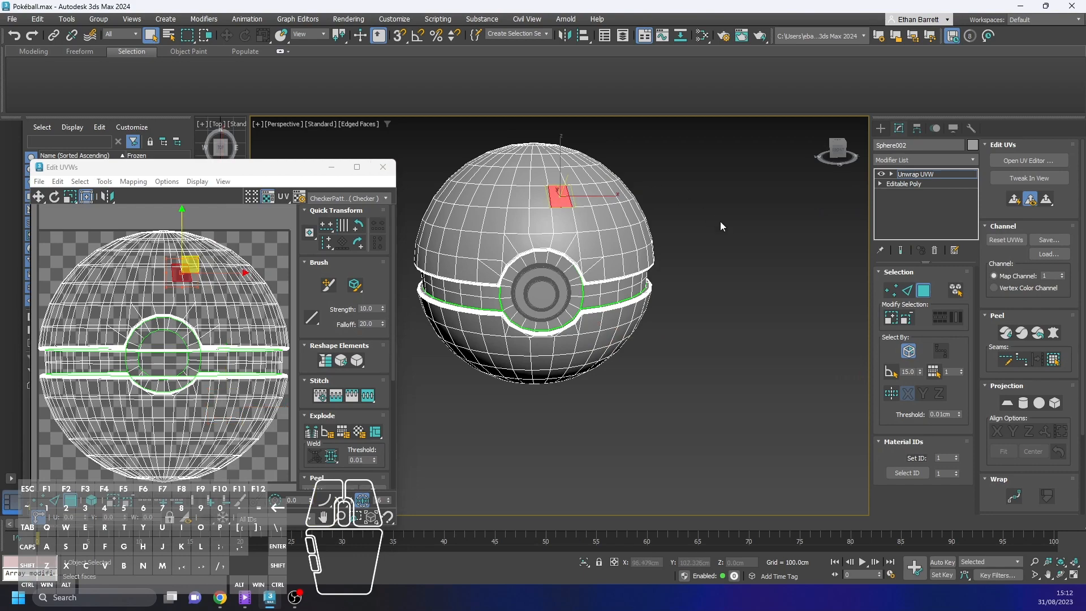
pyautogui.keyDown('alt'); pyautogui.moveTo(721, 222); pyautogui.dragTo(615, 237, button='middle'); pyautogui.keyUp('alt')
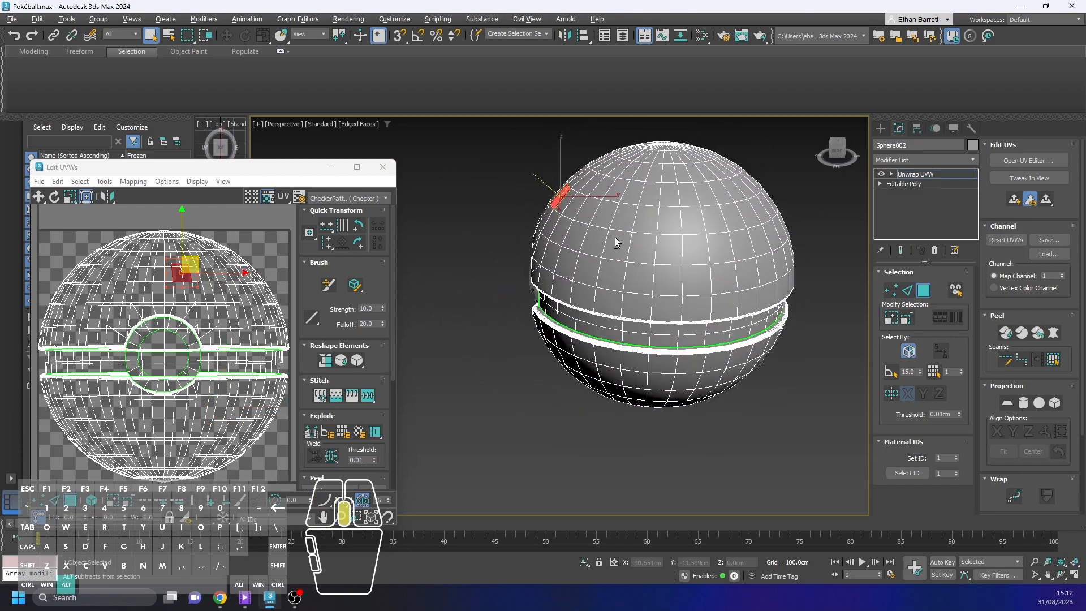
pyautogui.keyDown('alt'); pyautogui.moveTo(732, 274); pyautogui.dragTo(695, 308, button='middle'); pyautogui.keyUp('alt')
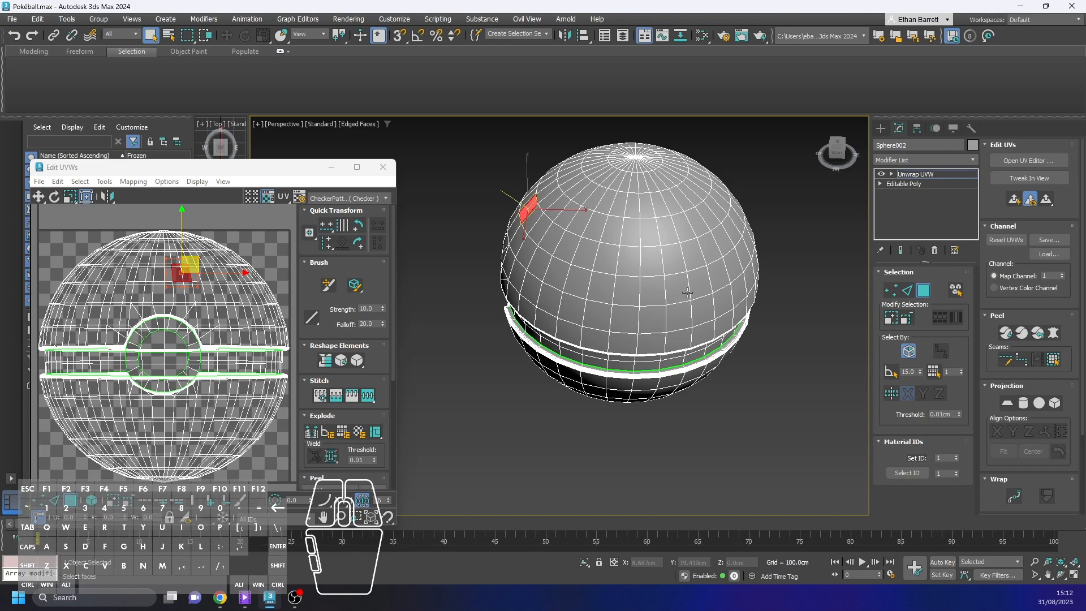
pyautogui.keyDown('alt'); pyautogui.moveTo(721, 246); pyautogui.dragTo(761, 322, button='middle'); pyautogui.keyUp('alt')
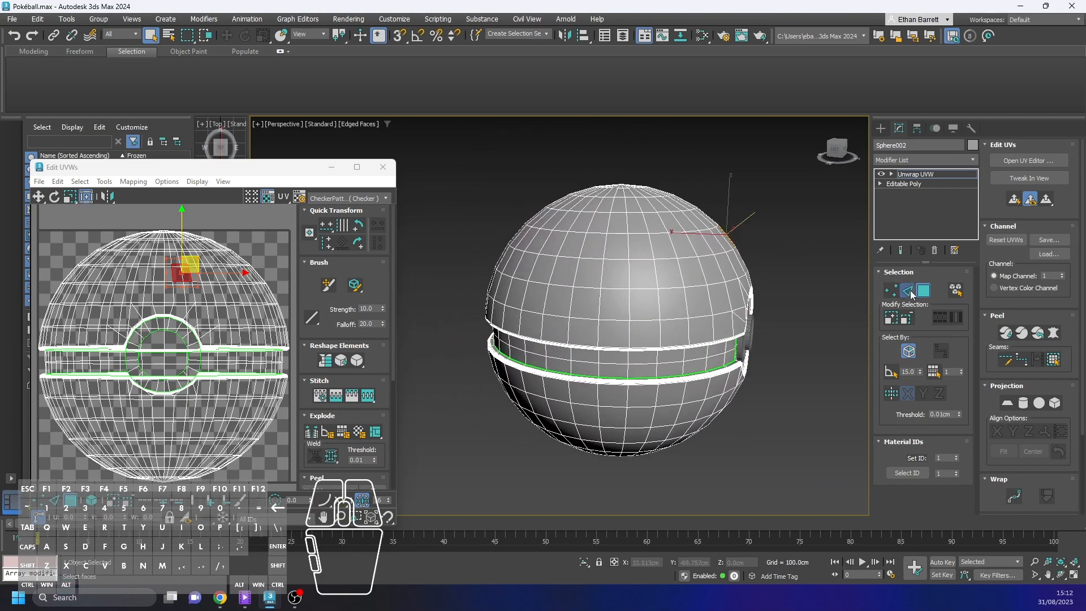
# Switch to edge selection and select the vertical edge loop running down one side of the ball.
pyautogui.click(907, 291)
pyautogui.keyDown('alt'); pyautogui.moveTo(726, 285); pyautogui.dragTo(690, 276, button='middle'); pyautogui.keyUp('alt')
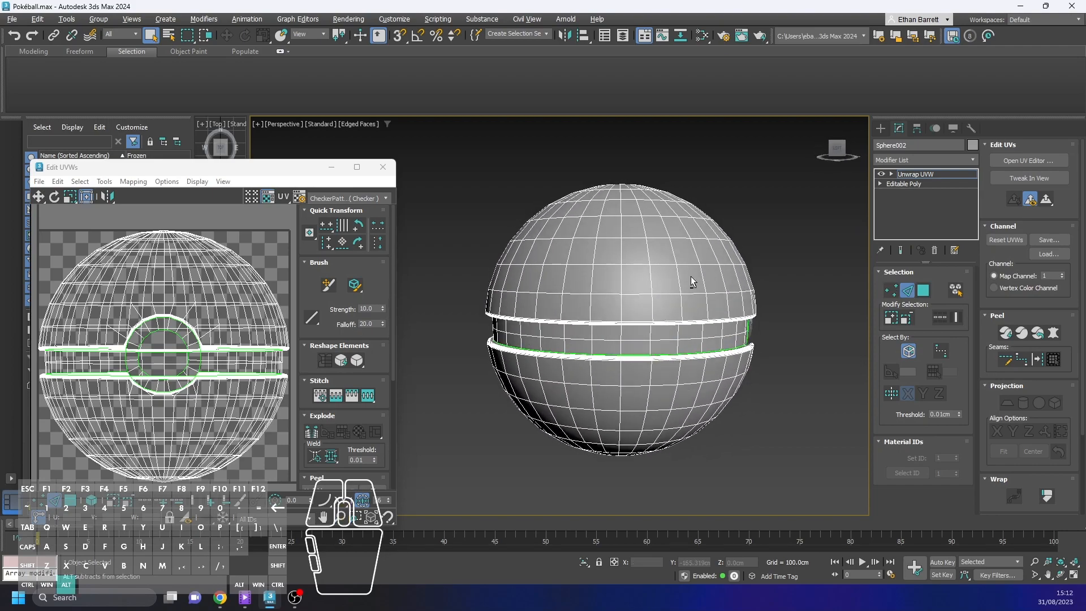
pyautogui.doubleClick(620, 309)
pyautogui.scroll(-3, 633, 317)
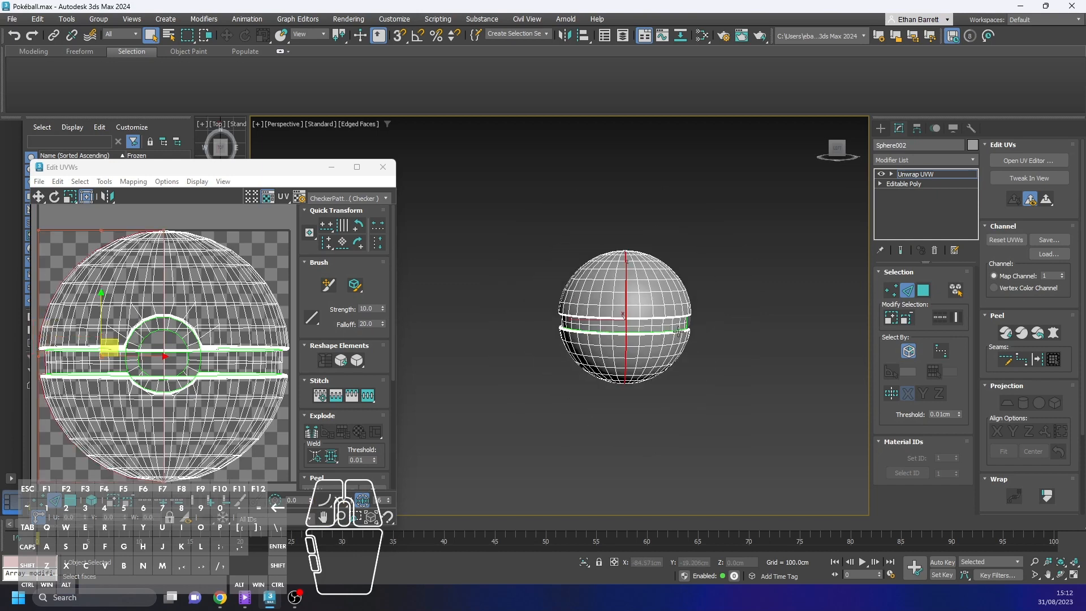
# Add the matching vertical edge loop on the opposite side of the ball's top pole to the selection.
pyautogui.keyDown('alt'); pyautogui.moveTo(677, 332); pyautogui.dragTo(480, 396, button='middle'); pyautogui.keyUp('alt')
pyautogui.scroll(3, 639, 330)
pyautogui.scroll(3, 639, 329)
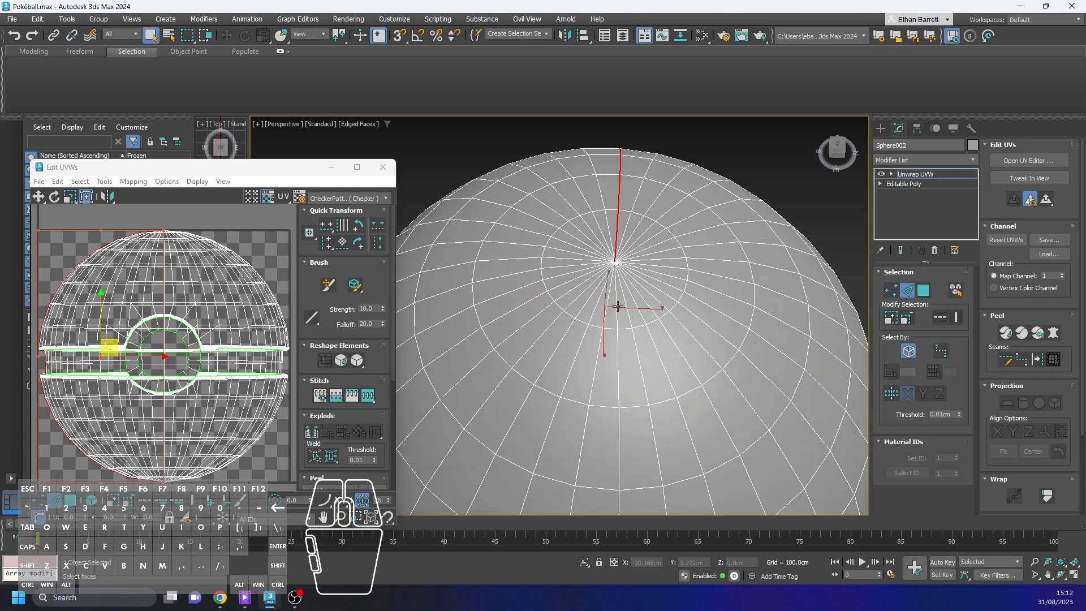
pyautogui.doubleClick(616, 287)
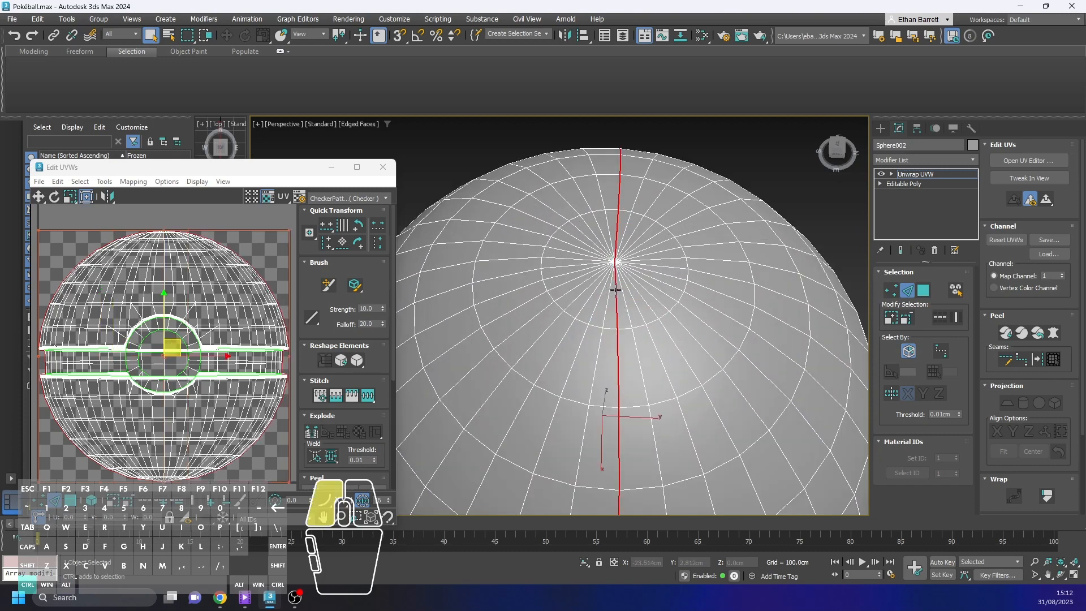
pyautogui.scroll(-5, 619, 294)
pyautogui.moveTo(627, 316)
pyautogui.keyDown('alt'); pyautogui.mouseDown(button='middle')
pyautogui.moveTo(662, 341)
pyautogui.moveTo(702, 313)
pyautogui.moveTo(622, 283)
pyautogui.moveTo(619, 309)
pyautogui.mouseUp(button='middle'); pyautogui.keyUp('alt')
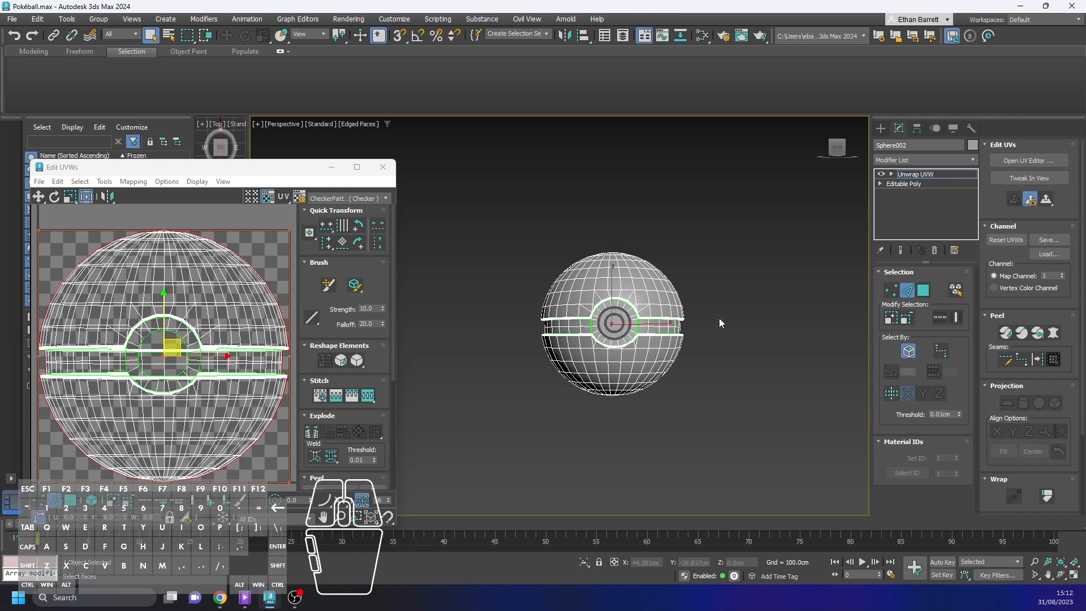
# Check the selected vertical side edge loops around the ball and break the body's UVs along them.
pyautogui.scroll(3, 704, 327)
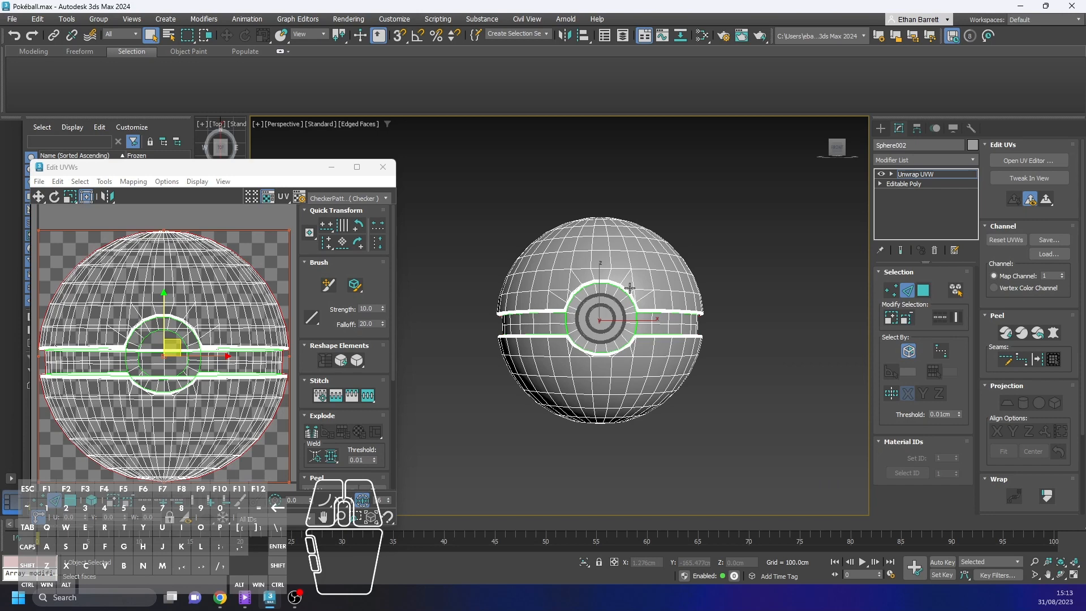
pyautogui.keyDown('alt'); pyautogui.moveTo(629, 288); pyautogui.dragTo(646, 347, button='middle'); pyautogui.keyUp('alt')
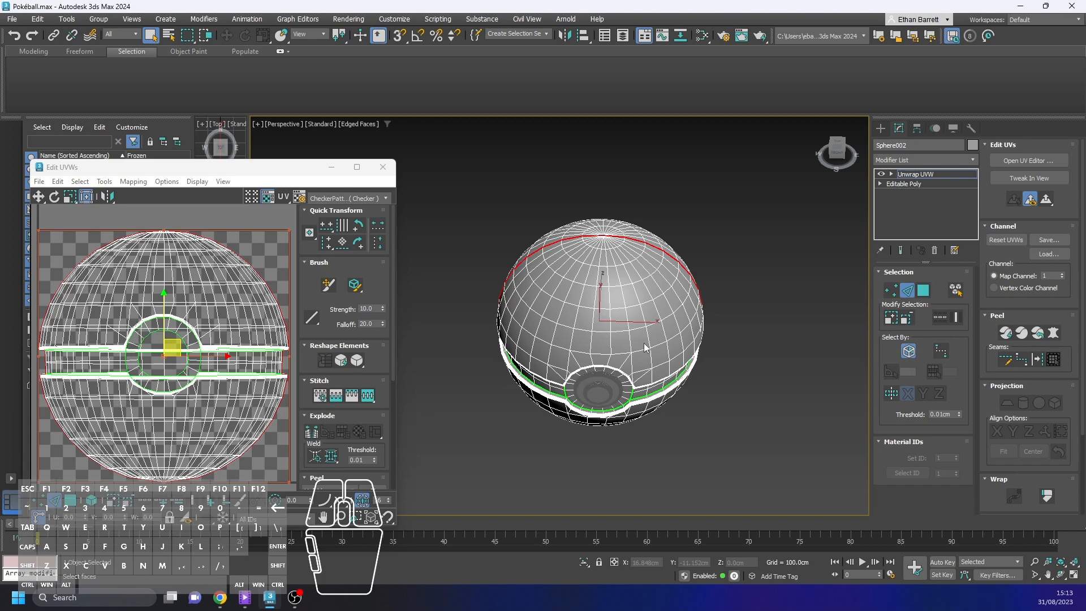
pyautogui.keyDown('alt'); pyautogui.moveTo(645, 347); pyautogui.dragTo(689, 341, button='middle'); pyautogui.keyUp('alt')
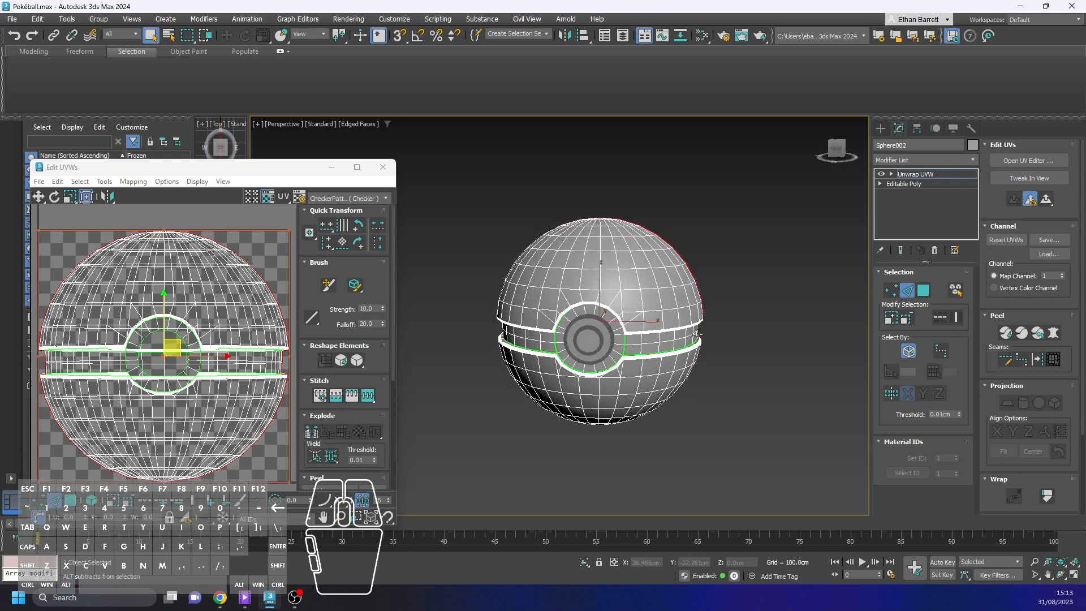
pyautogui.keyDown('alt'); pyautogui.moveTo(729, 310); pyautogui.dragTo(848, 288, button='middle'); pyautogui.keyUp('alt')
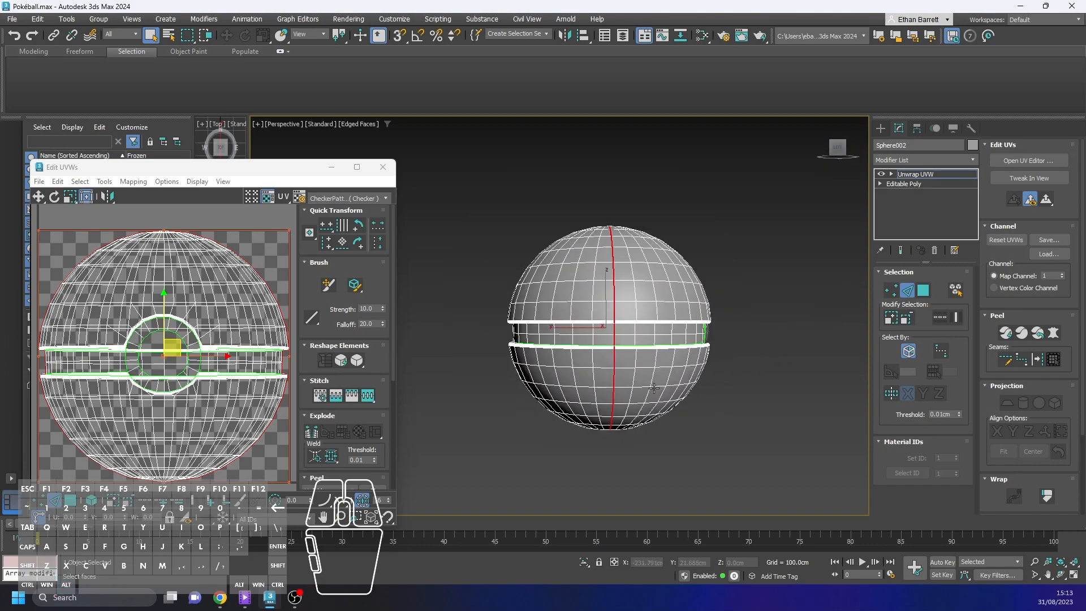
pyautogui.keyDown('alt'); pyautogui.moveTo(651, 386); pyautogui.dragTo(711, 449, button='middle'); pyautogui.keyUp('alt')
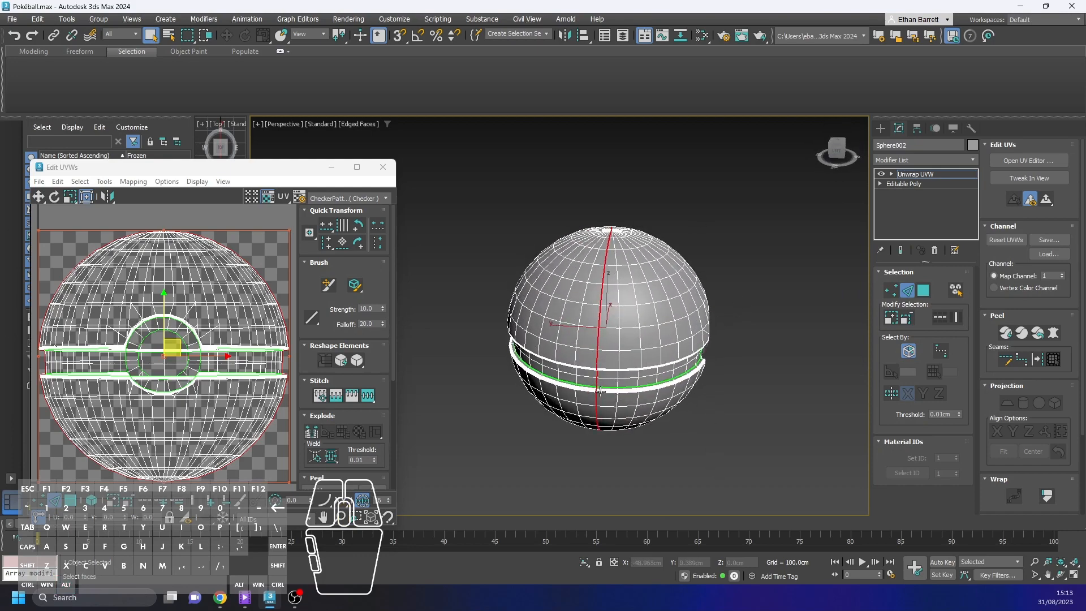
pyautogui.scroll(3, 600, 390)
pyautogui.keyDown('alt'); pyautogui.moveTo(600, 391); pyautogui.dragTo(771, 331, button='middle'); pyautogui.keyUp('alt')
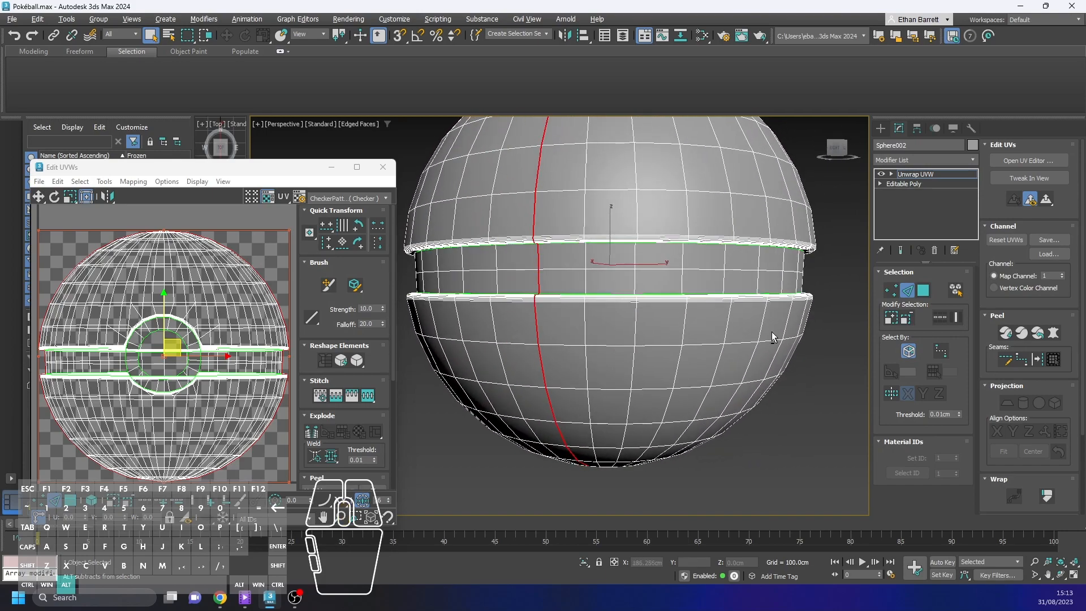
pyautogui.scroll(-6, 605, 259)
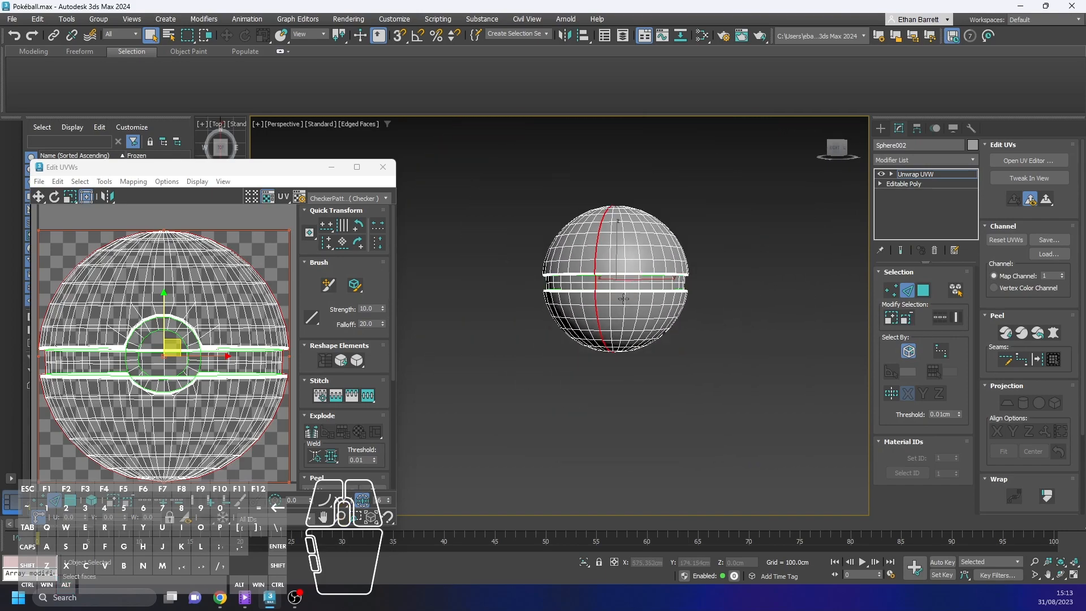
pyautogui.keyDown('alt'); pyautogui.moveTo(605, 258); pyautogui.dragTo(799, 300, button='middle'); pyautogui.keyUp('alt')
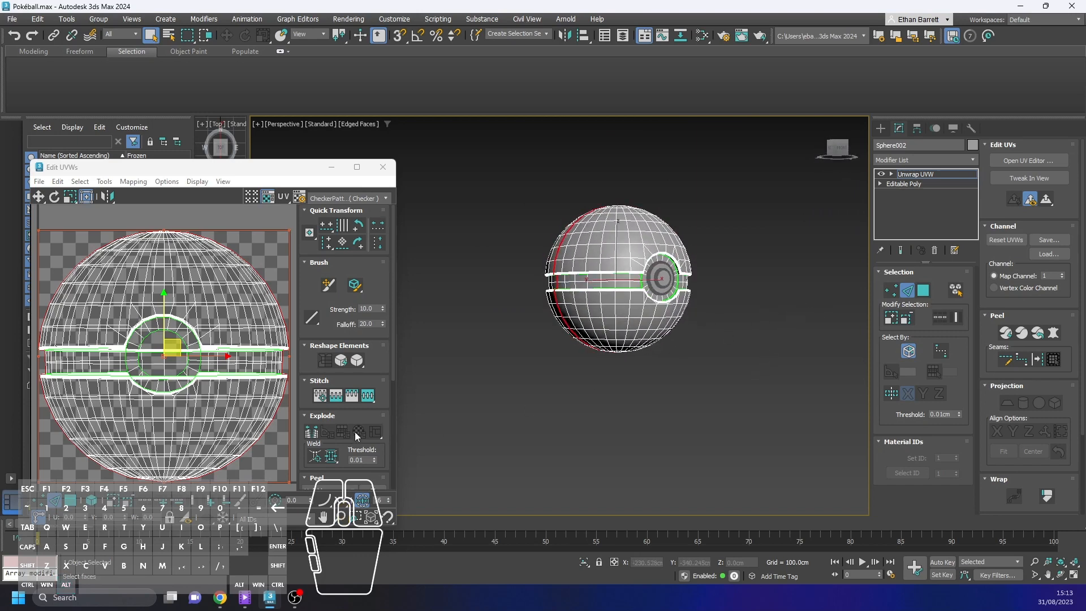
pyautogui.click(313, 434)
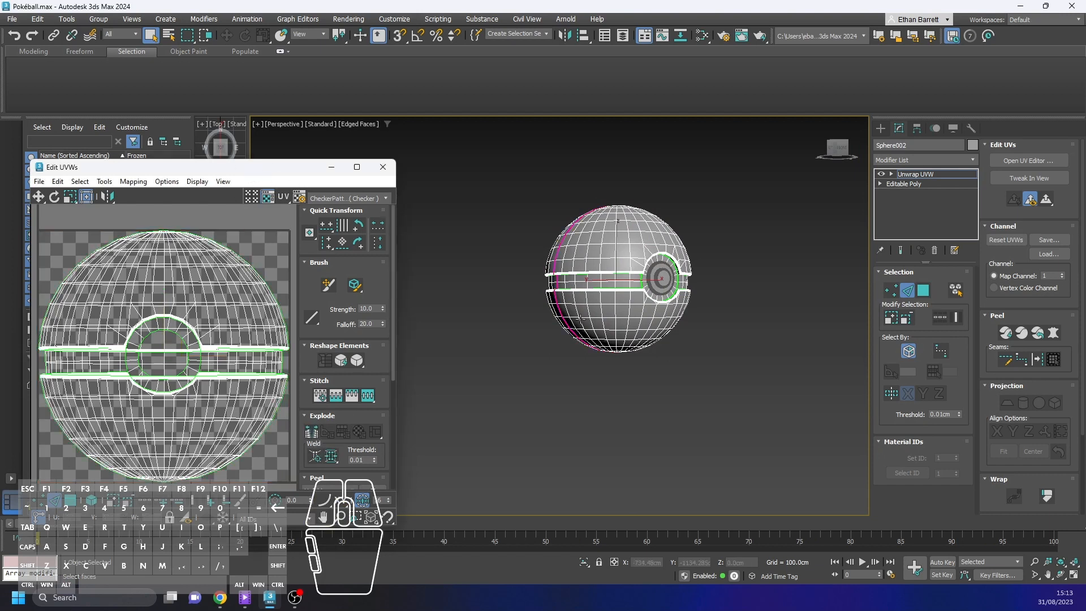
# Switch to polygon selection with selection by element enabled and select all faces of the ball body.
pyautogui.keyDown('alt'); pyautogui.moveTo(724, 386); pyautogui.dragTo(693, 369, button='middle'); pyautogui.keyUp('alt')
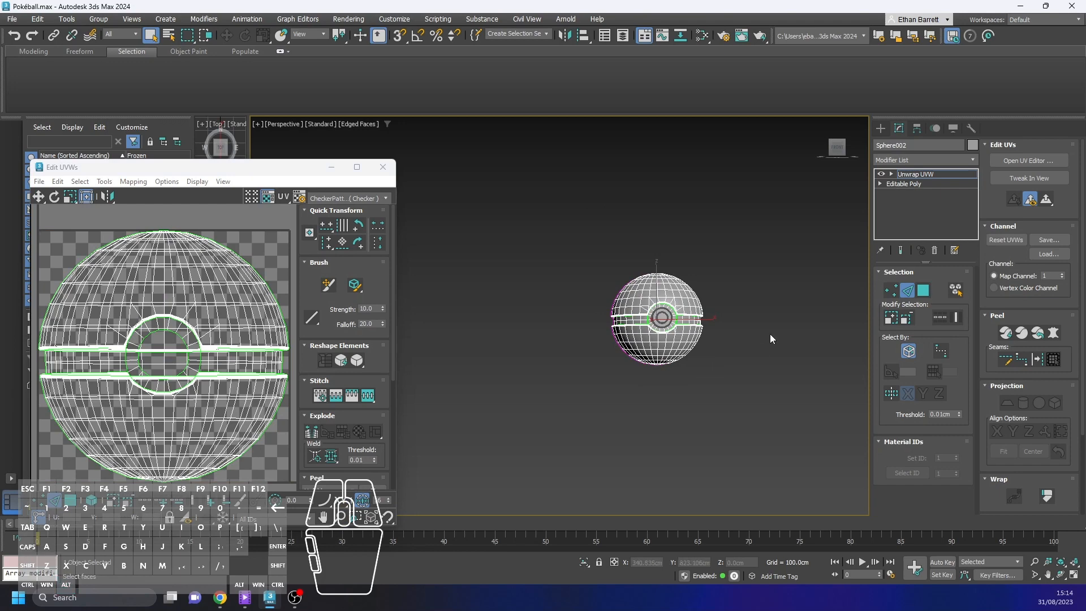
pyautogui.moveTo(770, 334); pyautogui.dragTo(731, 332, button='middle')
pyautogui.click(928, 293)
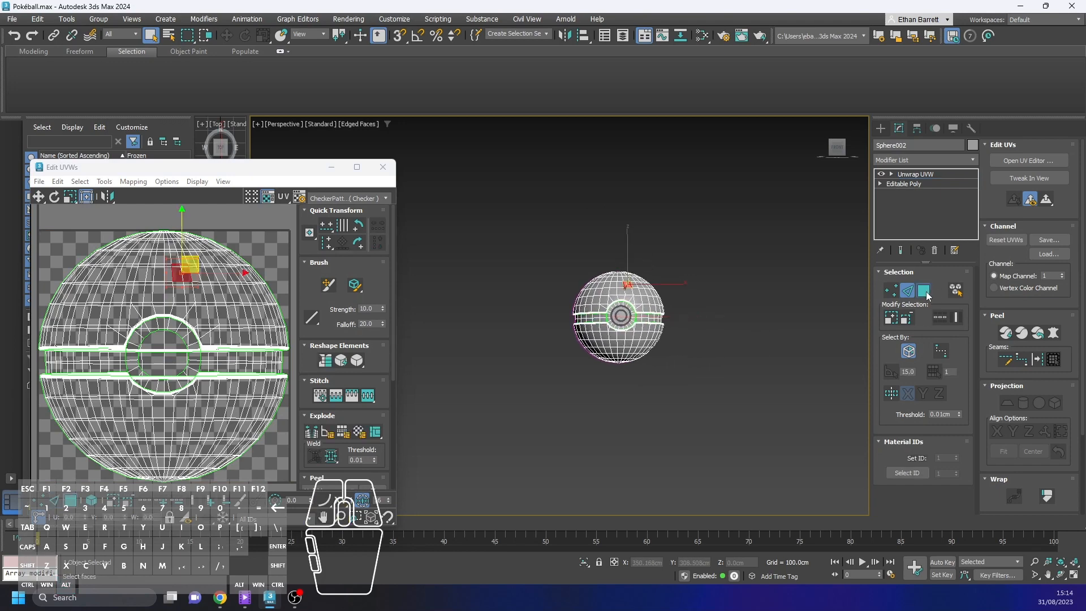
pyautogui.click(955, 290)
pyautogui.click(645, 299)
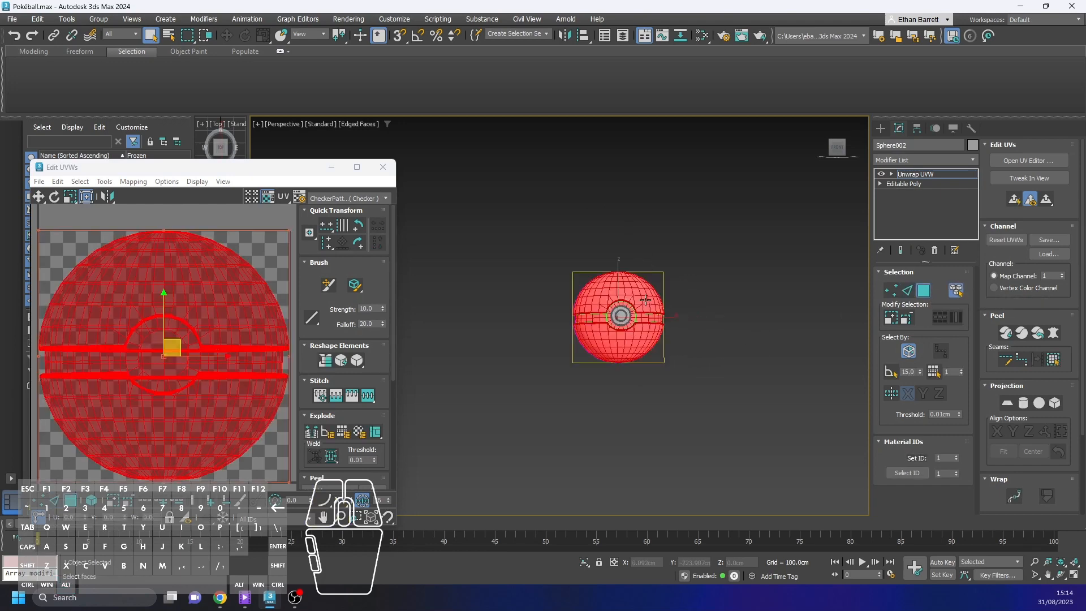
# Display the CheckerPattern texture on the ball body and clear the face selection.
pyautogui.scroll(-2, 248, 282)
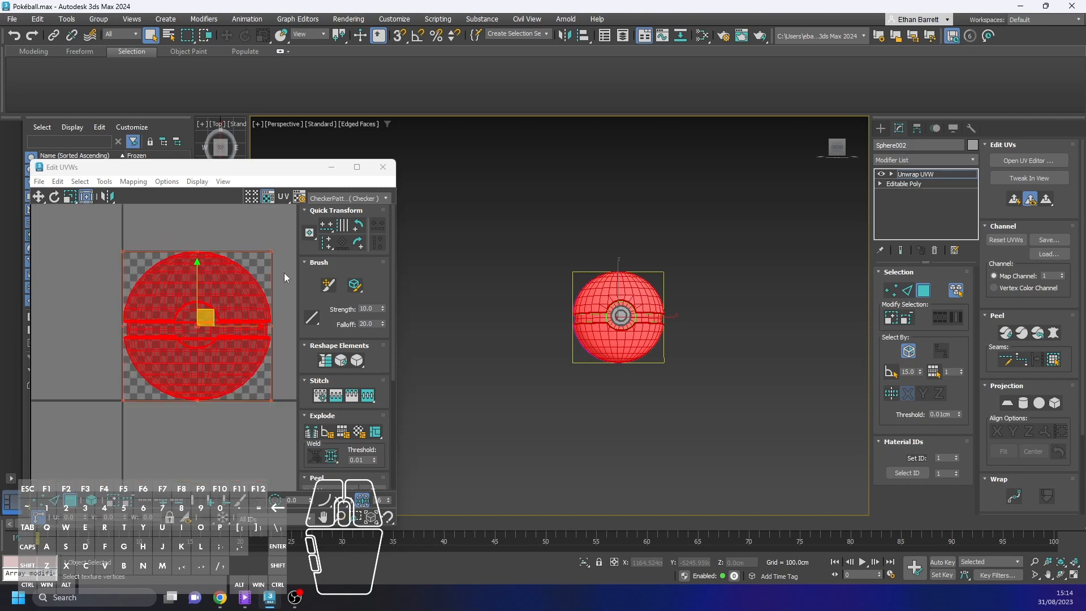
pyautogui.moveTo(284, 273); pyautogui.dragTo(249, 278, button='middle')
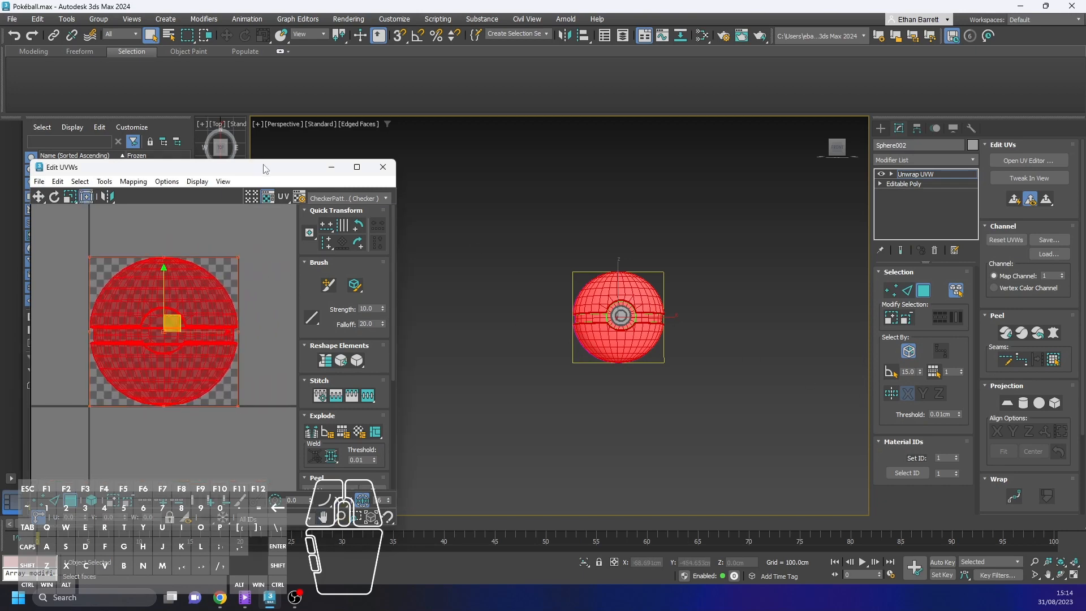
pyautogui.moveTo(263, 169); pyautogui.dragTo(333, 149)
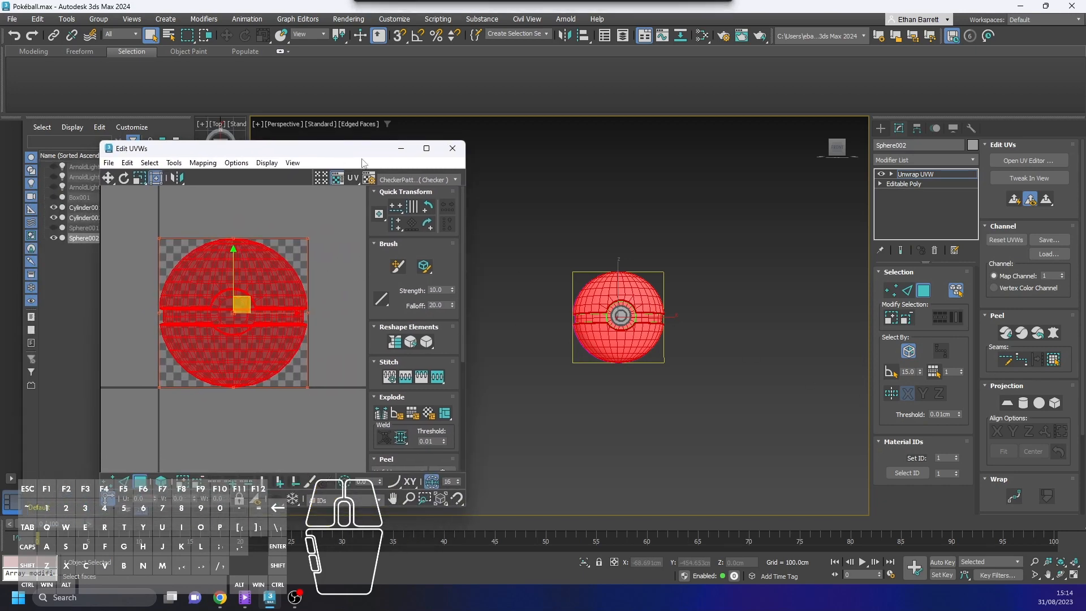
pyautogui.click(454, 181)
pyautogui.click(435, 200)
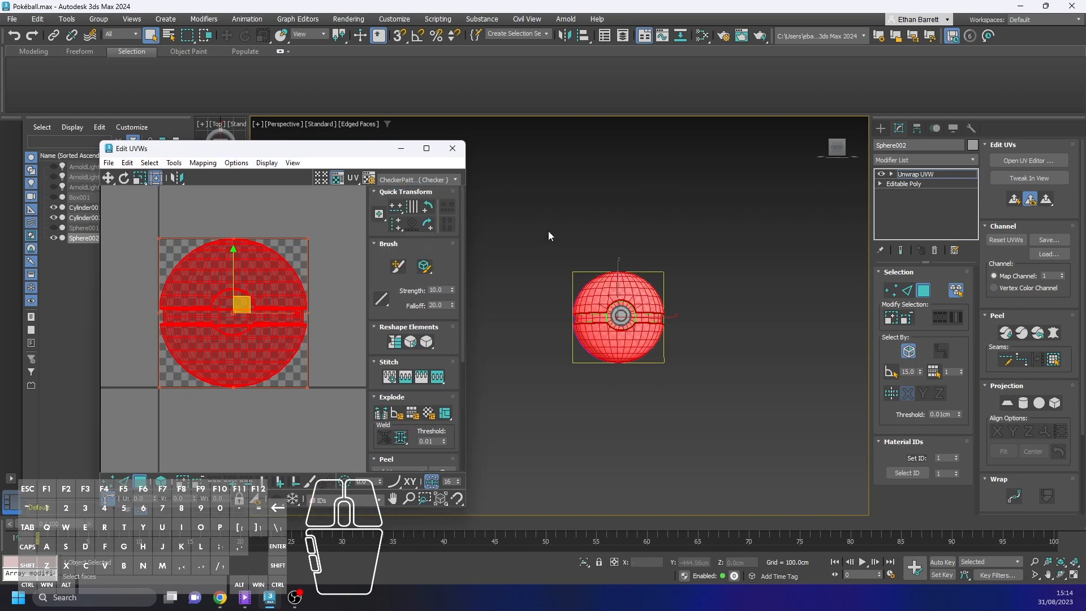
pyautogui.click(741, 297)
pyautogui.keyDown('alt'); pyautogui.moveTo(741, 297); pyautogui.dragTo(667, 381, button='middle'); pyautogui.keyUp('alt')
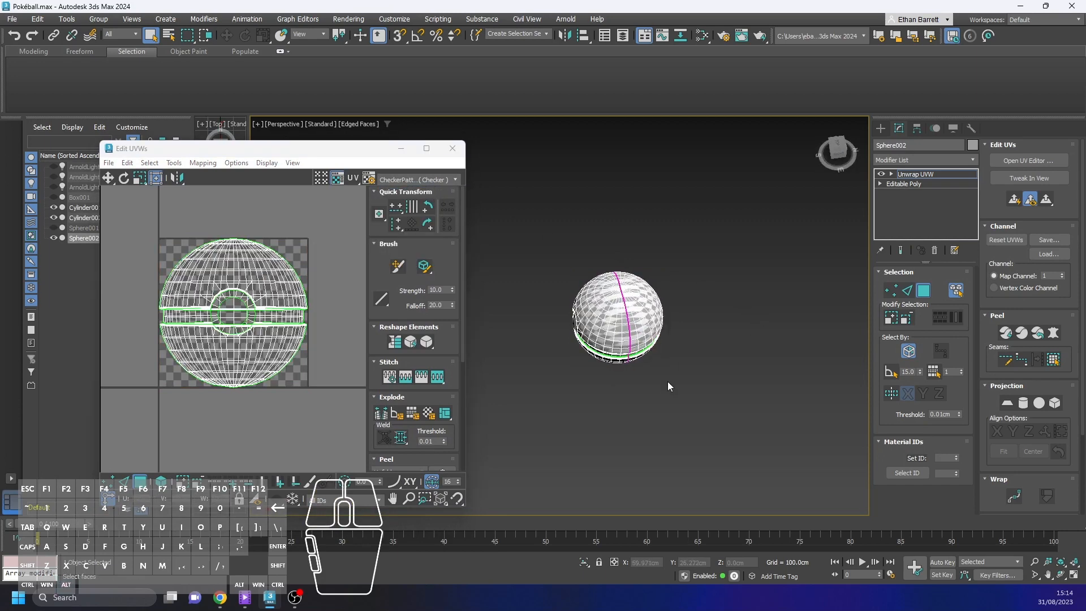
pyautogui.scroll(5, 668, 381)
pyautogui.keyDown('alt'); pyautogui.moveTo(763, 336); pyautogui.dragTo(746, 330, button='middle'); pyautogui.keyUp('alt')
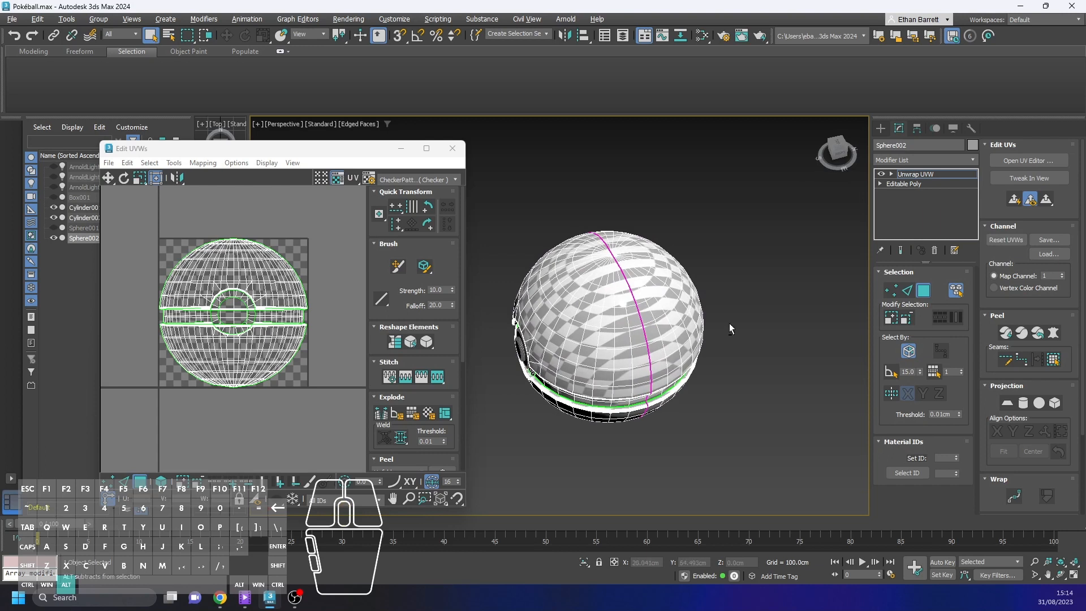
# Preview the Texture Checker (UV_Checker.png) map on the ball and switch the display back to CheckerPattern.
pyautogui.moveTo(357, 153); pyautogui.dragTo(358, 145)
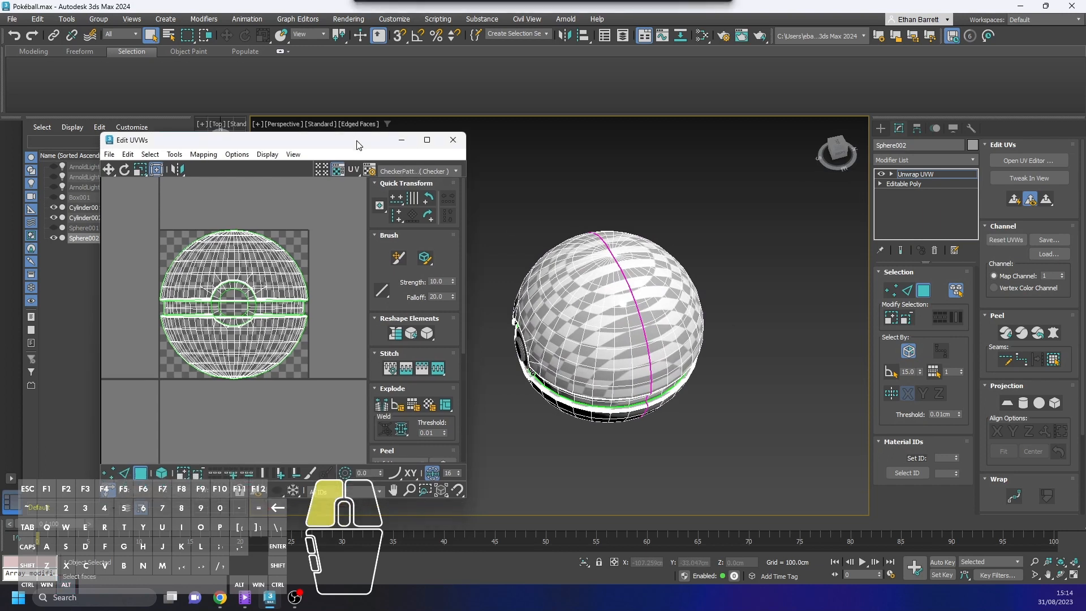
pyautogui.click(447, 171)
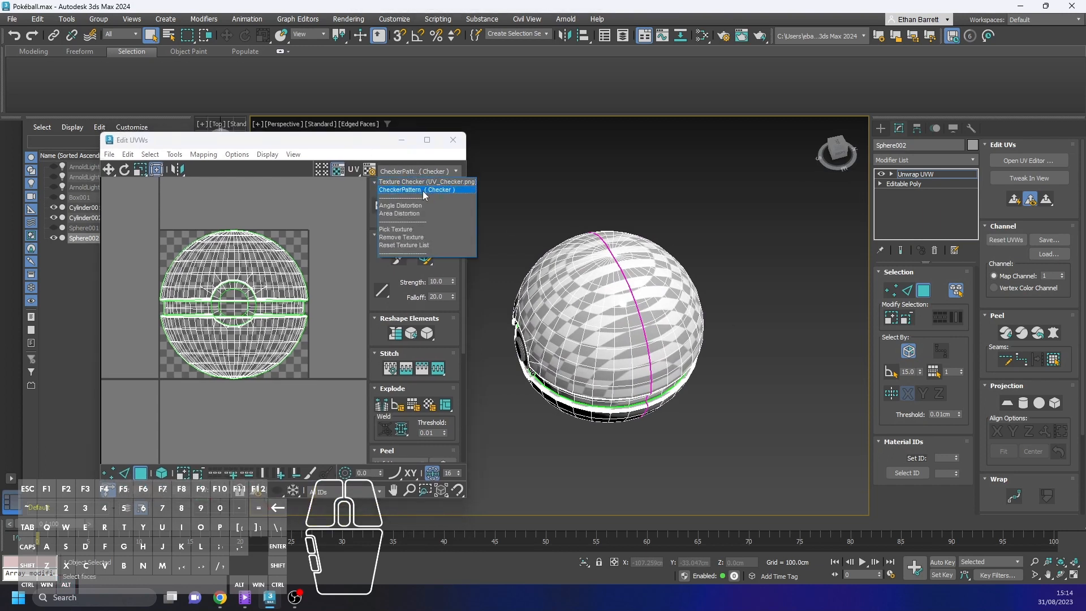
pyautogui.click(422, 182)
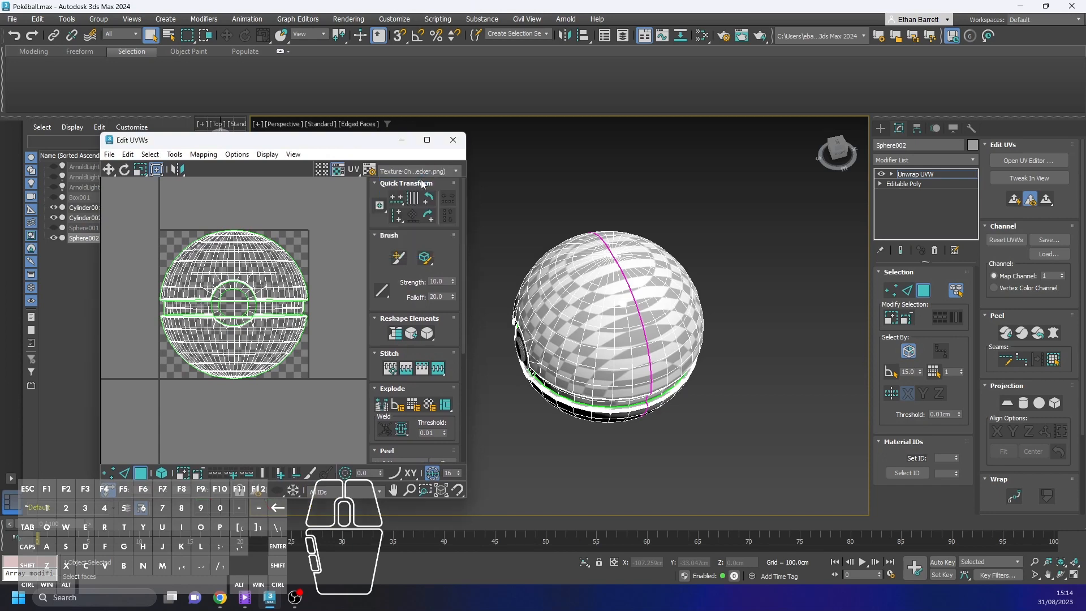
pyautogui.click(429, 171)
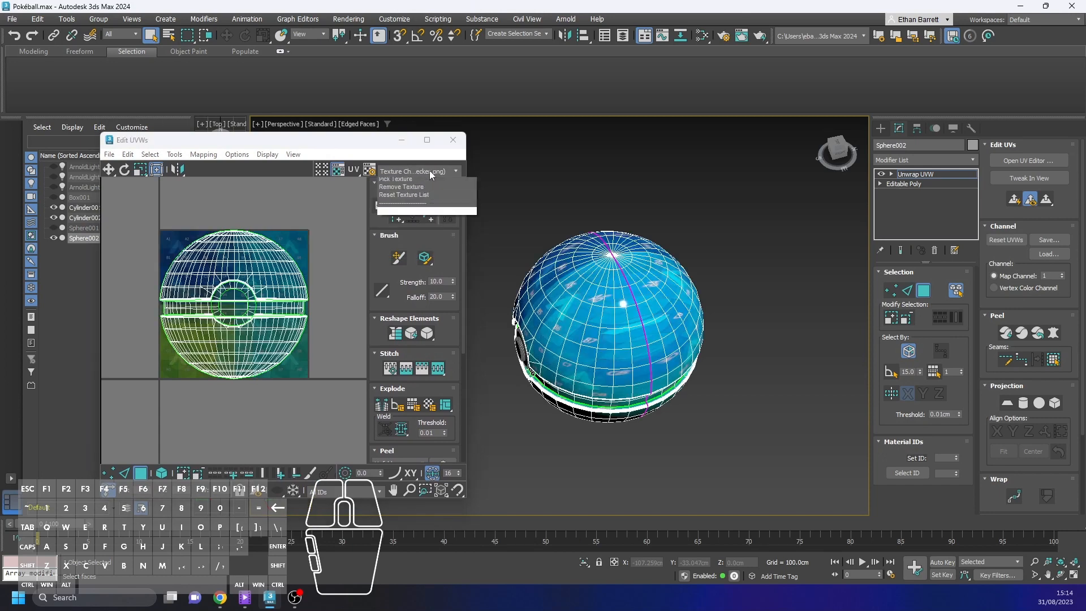
pyautogui.click(432, 188)
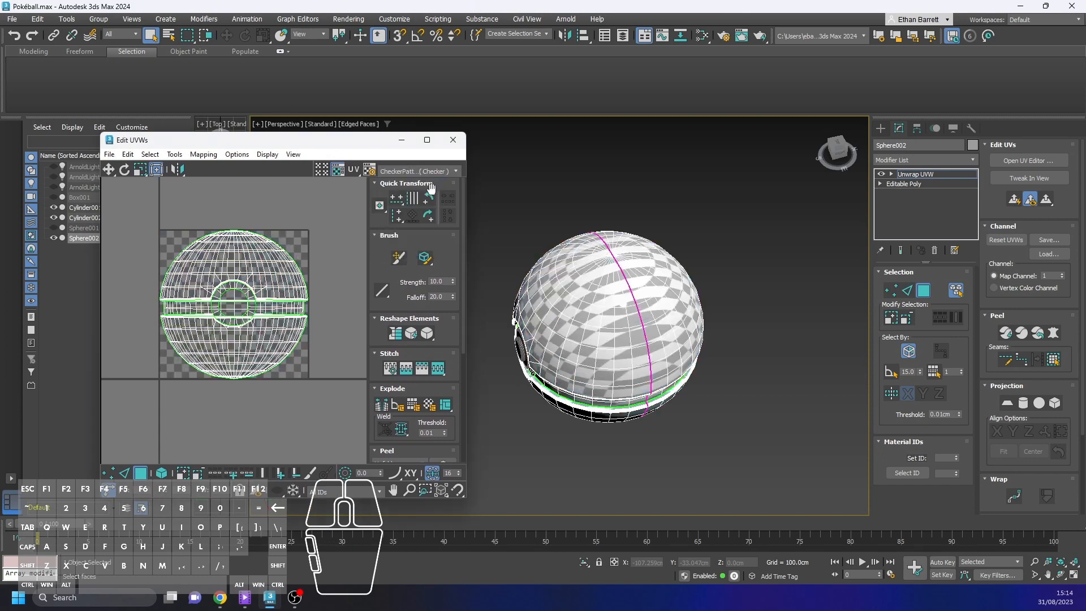
# Select all faces of the ball body by element, unwrap them with Quick Peel, and clear the selection.
pyautogui.keyDown('alt'); pyautogui.moveTo(784, 396); pyautogui.dragTo(799, 304, button='middle'); pyautogui.keyUp('alt')
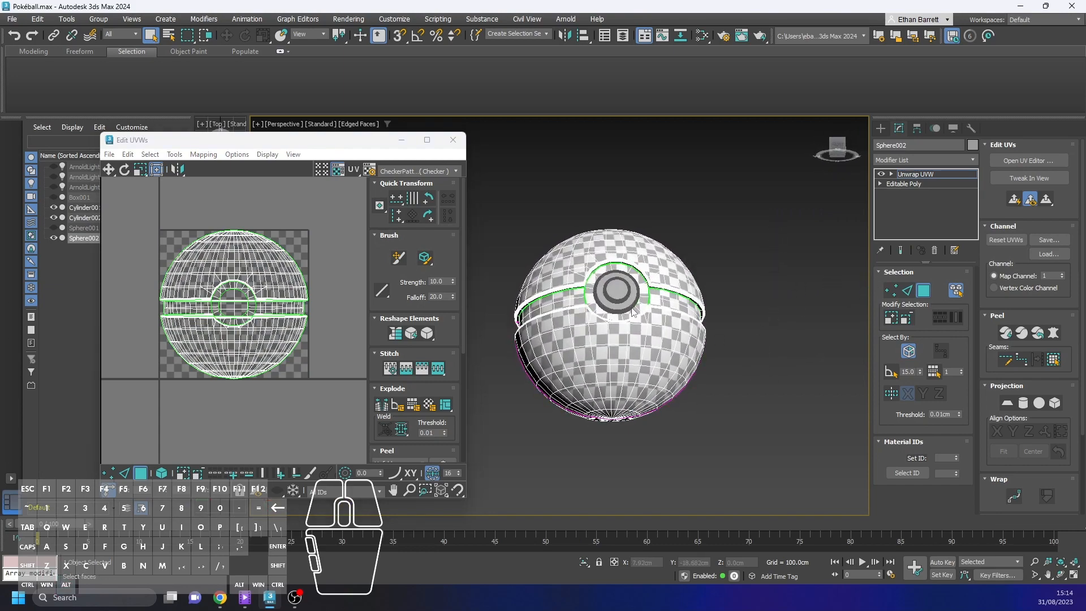
pyautogui.keyDown('alt'); pyautogui.moveTo(632, 312); pyautogui.dragTo(662, 407, button='middle'); pyautogui.keyUp('alt')
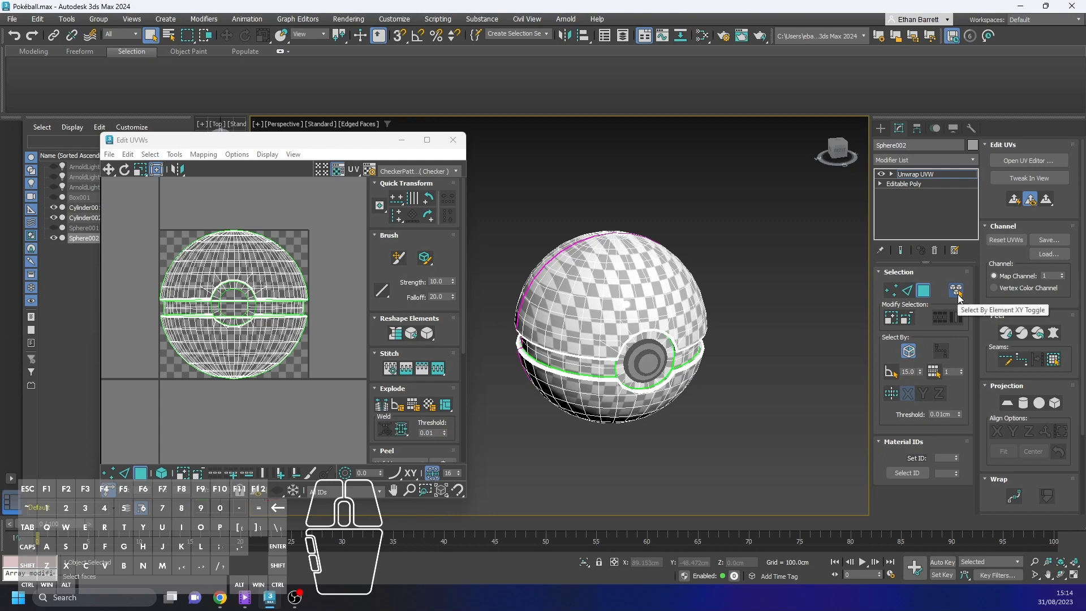
pyautogui.keyDown('alt'); pyautogui.moveTo(701, 300); pyautogui.dragTo(650, 291, button='middle'); pyautogui.keyUp('alt')
pyautogui.scroll(5, 621, 284)
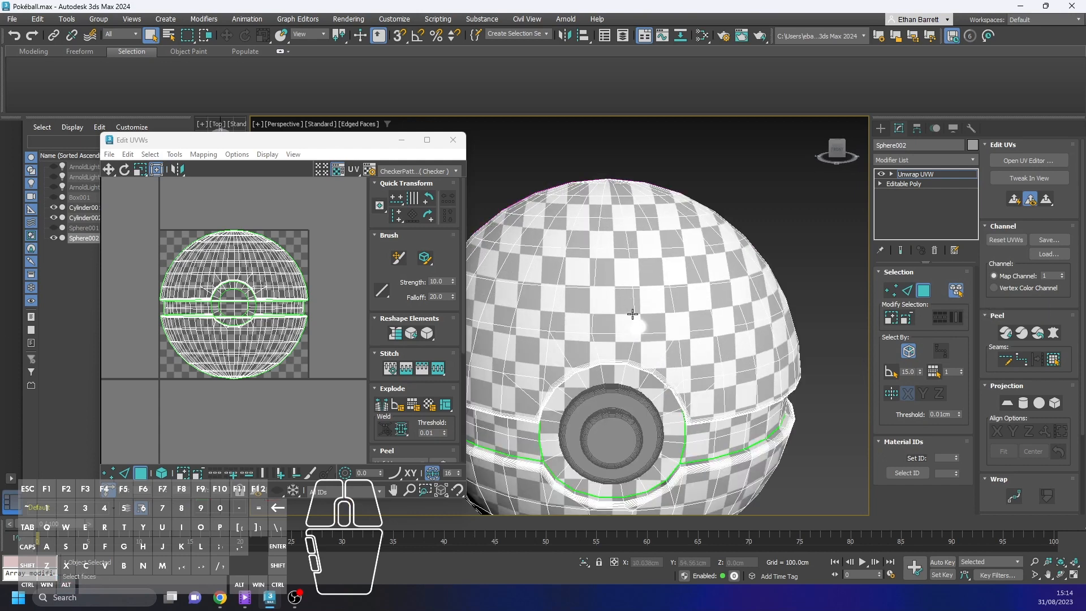
pyautogui.scroll(-5, 632, 313)
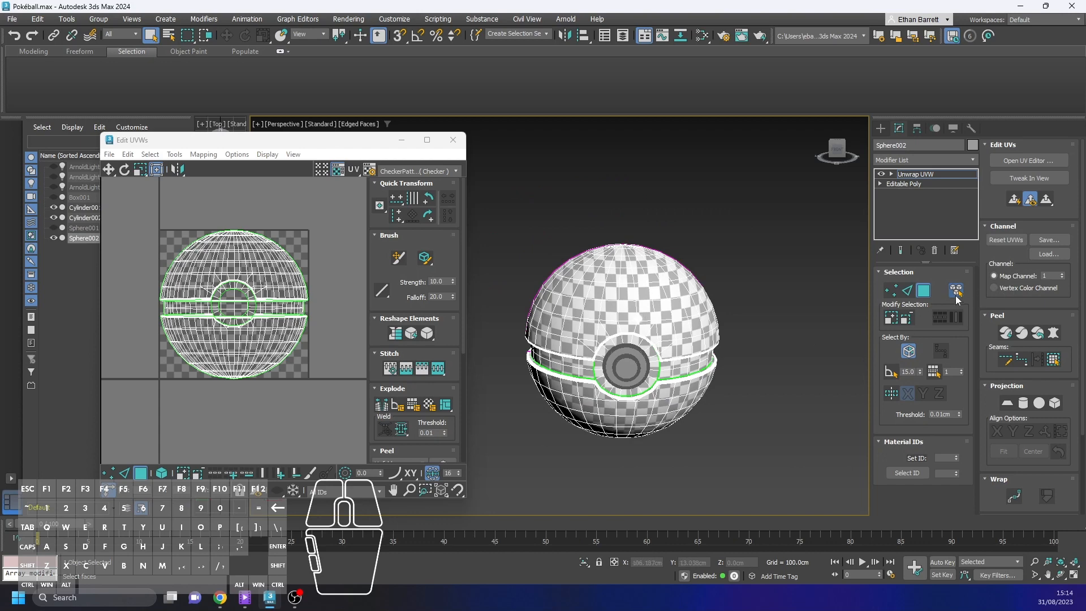
pyautogui.click(665, 313)
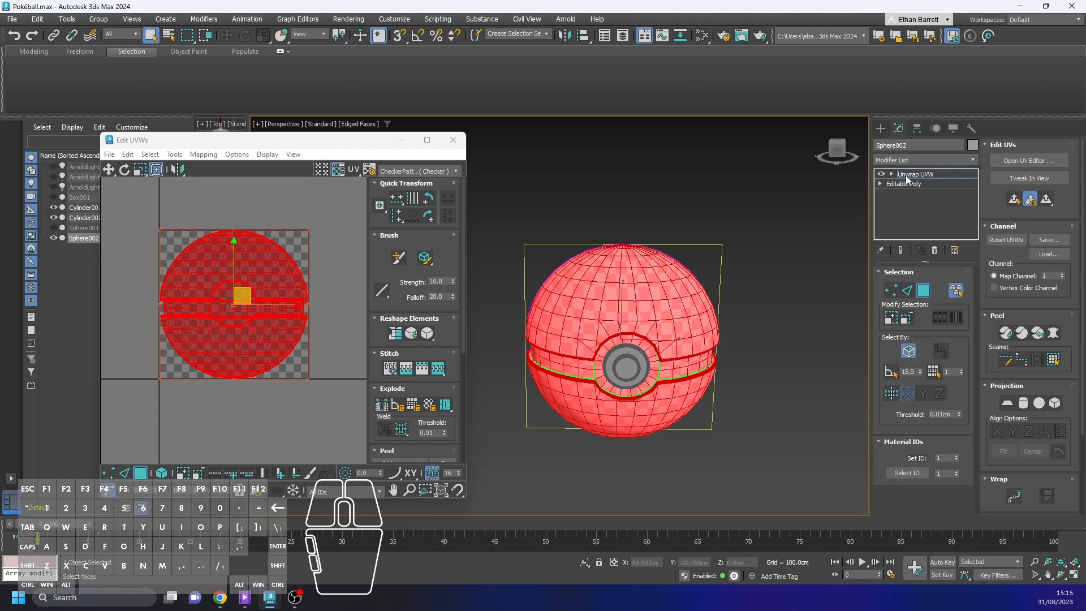
pyautogui.scroll(-3, 417, 334)
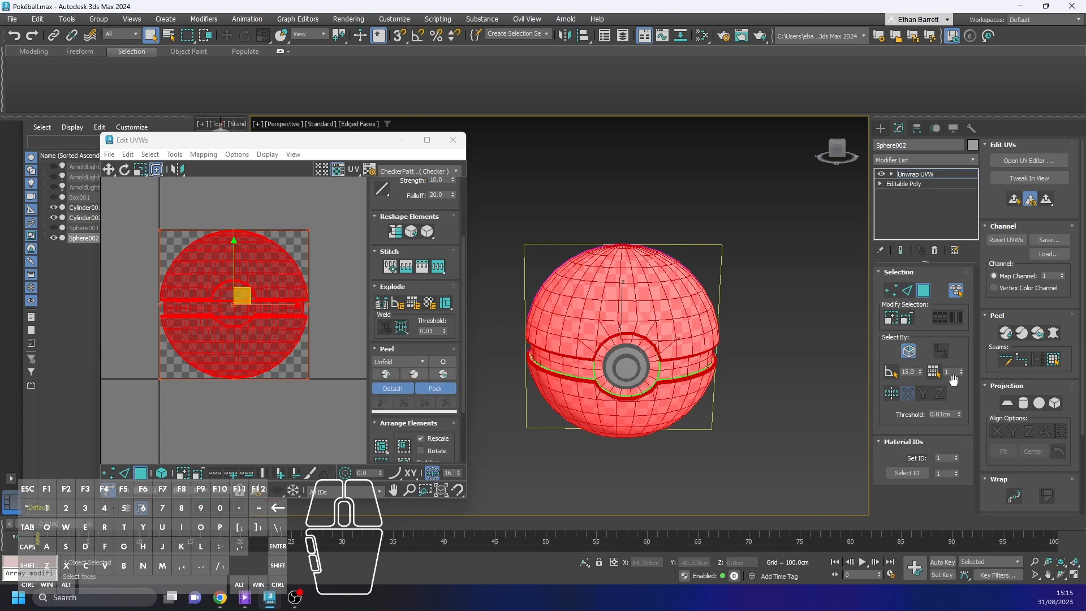
pyautogui.click(1006, 333)
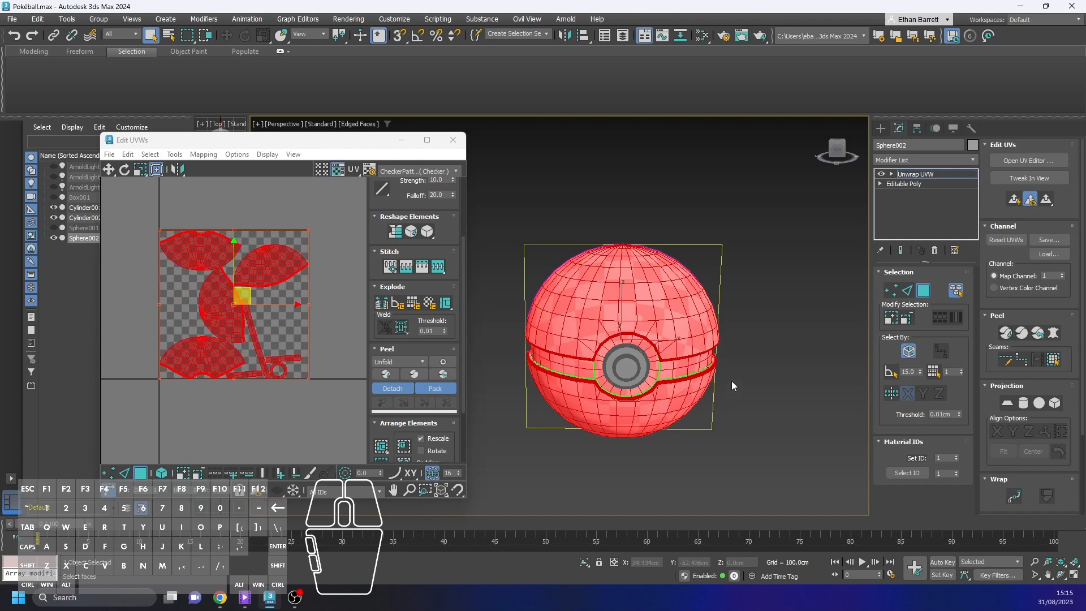
pyautogui.keyDown('alt'); pyautogui.moveTo(731, 381); pyautogui.dragTo(758, 368, button='middle'); pyautogui.keyUp('alt')
pyautogui.click(769, 354)
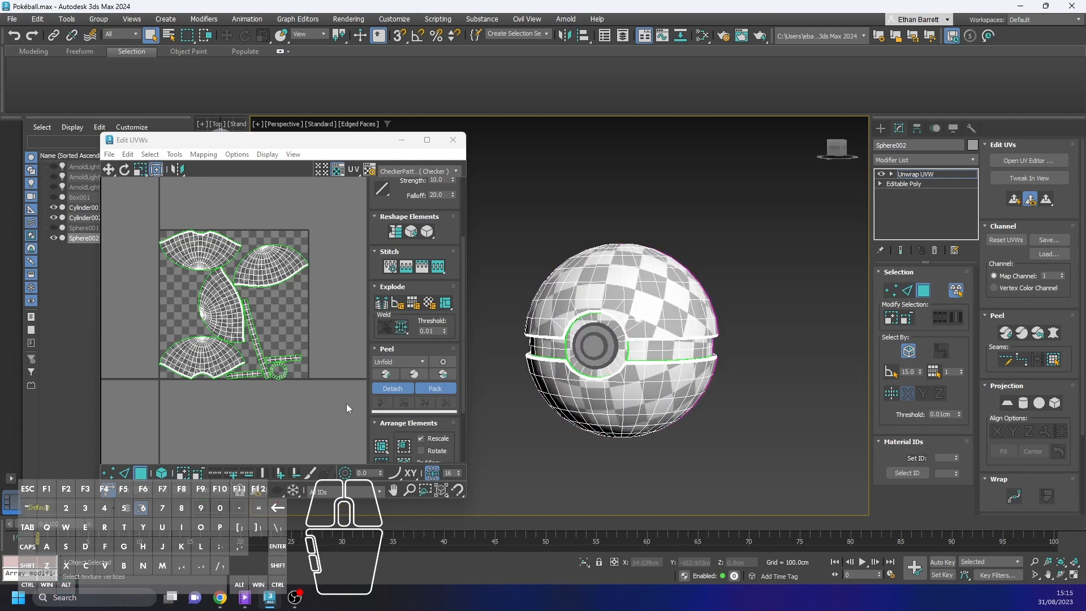